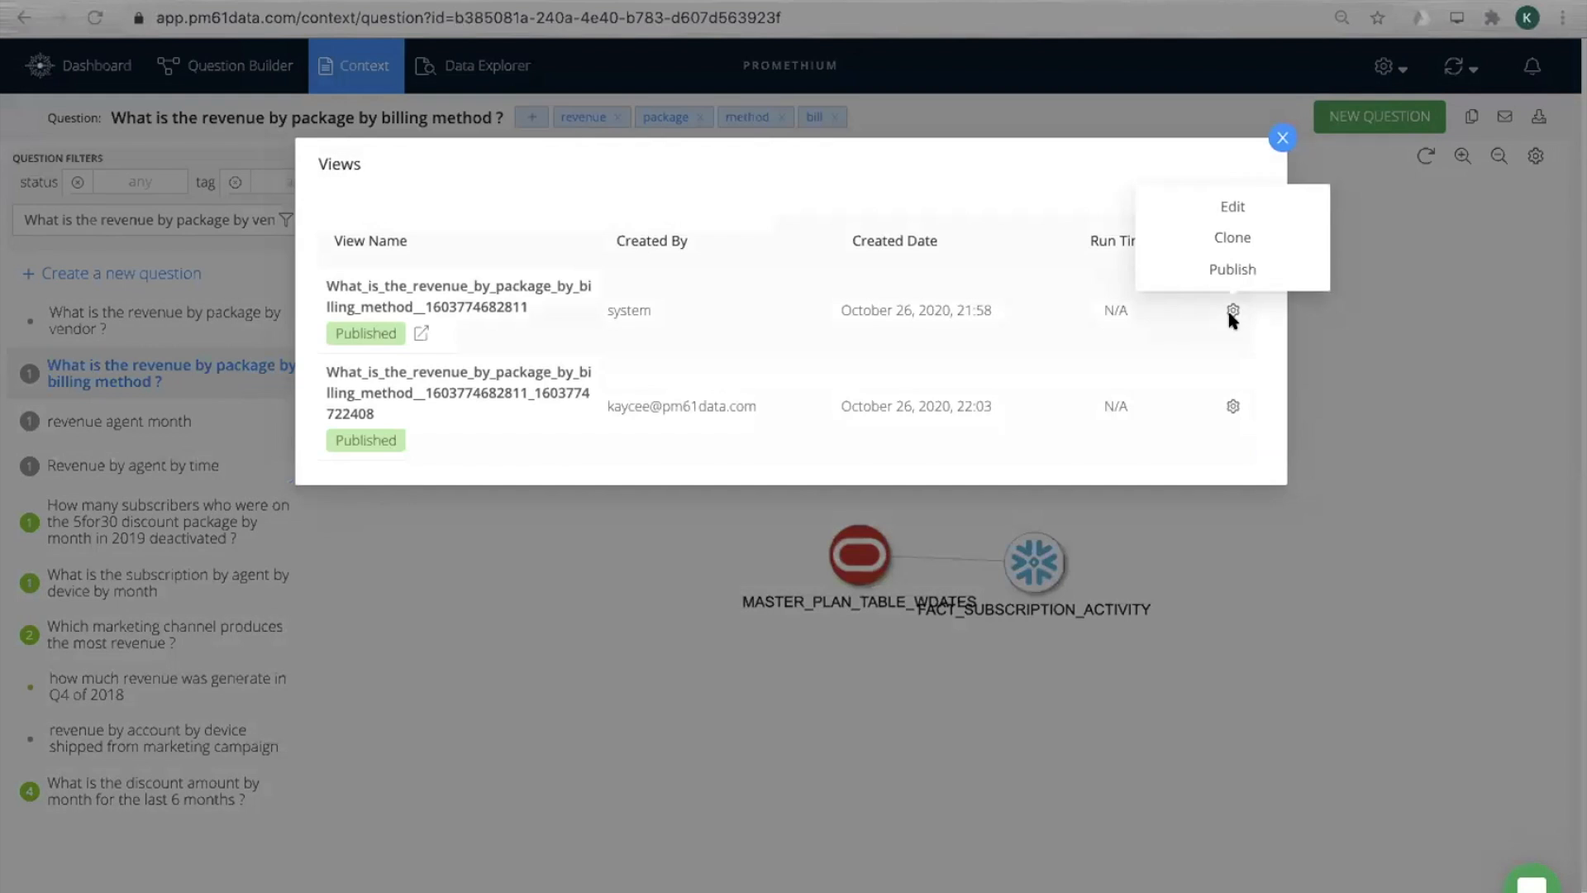
mouse_move(1227, 407)
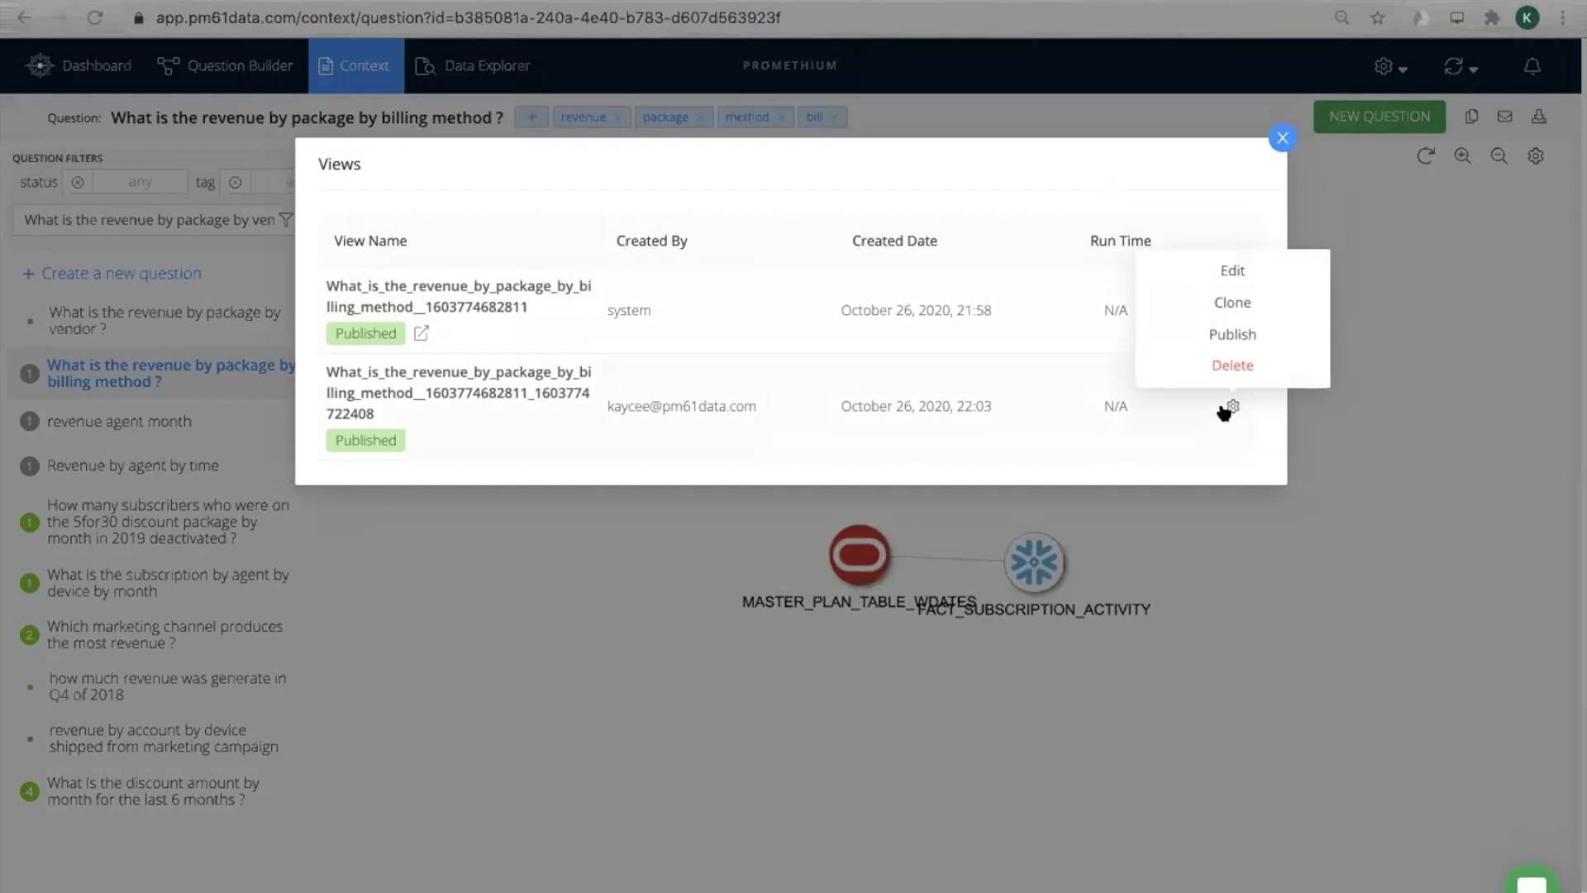
click(1232, 336)
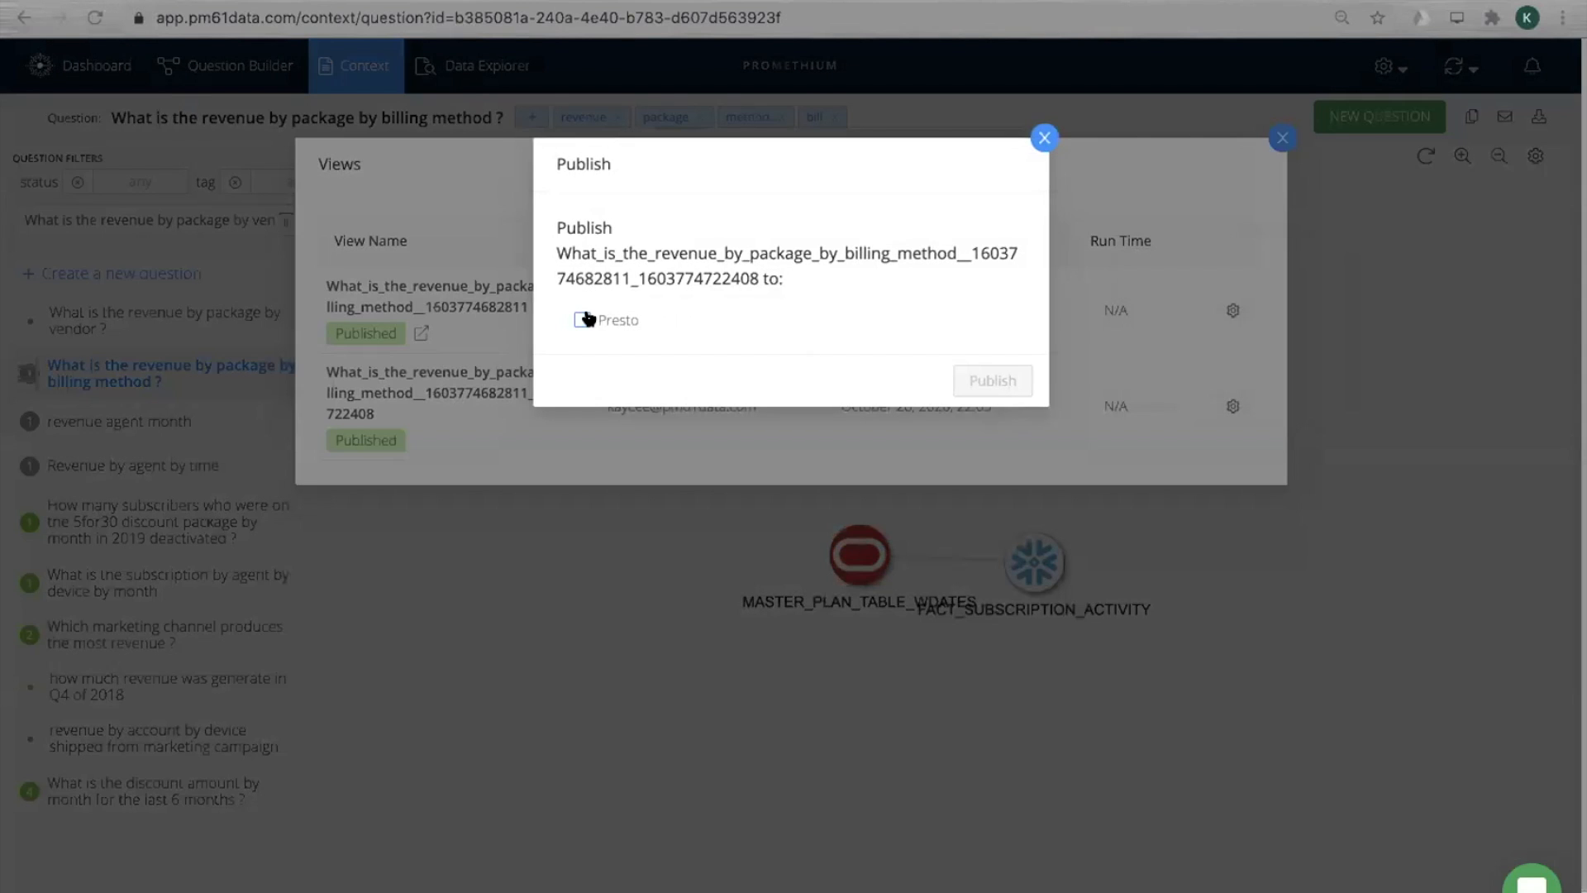
click(583, 319)
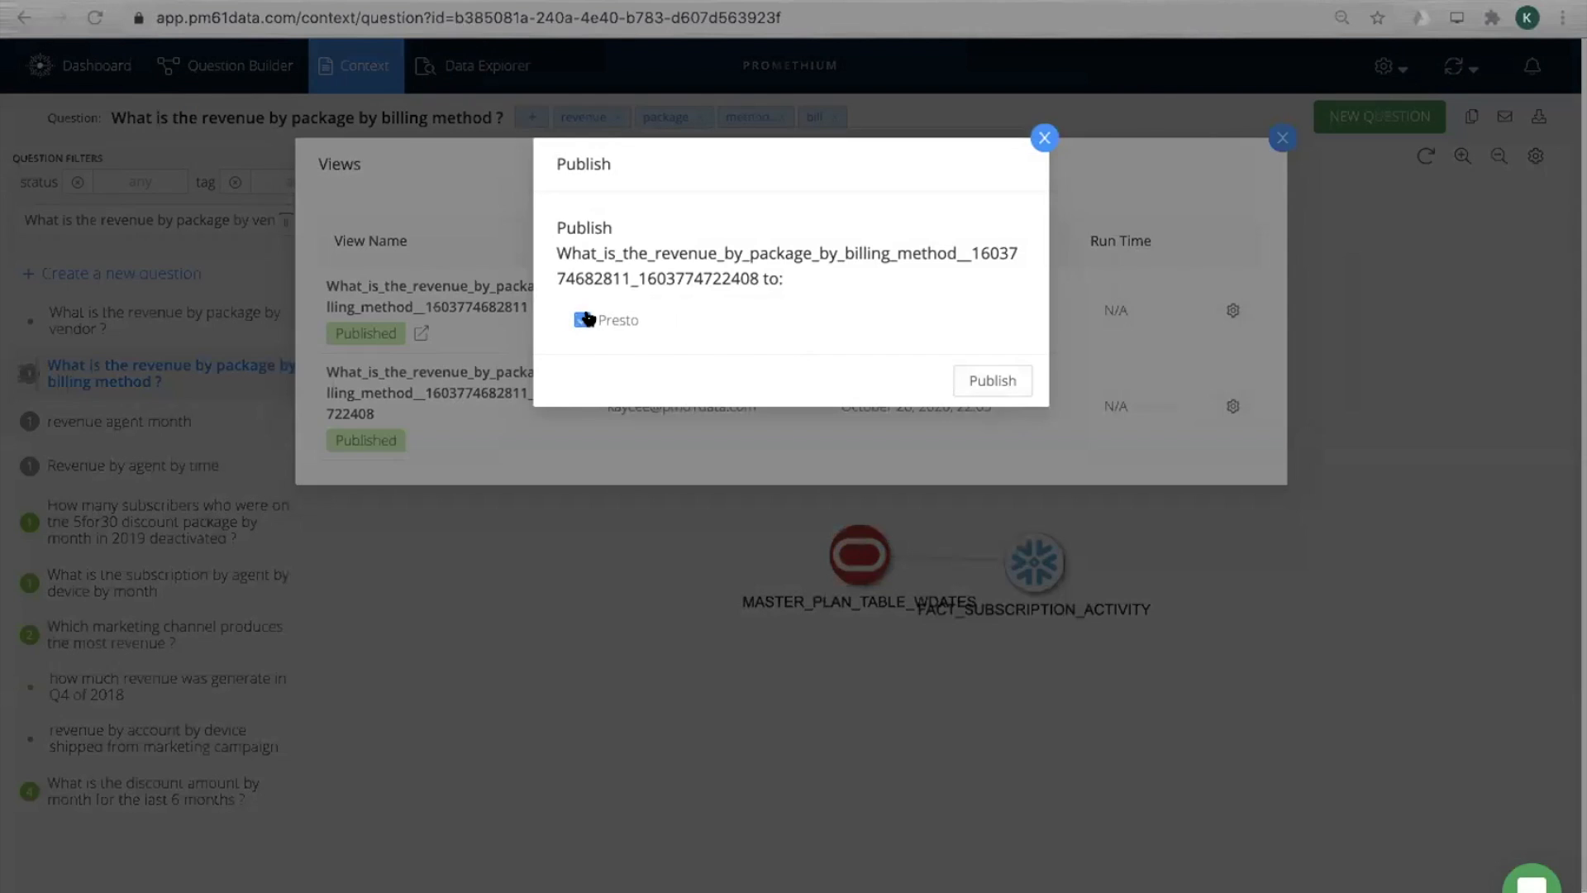
click(1041, 140)
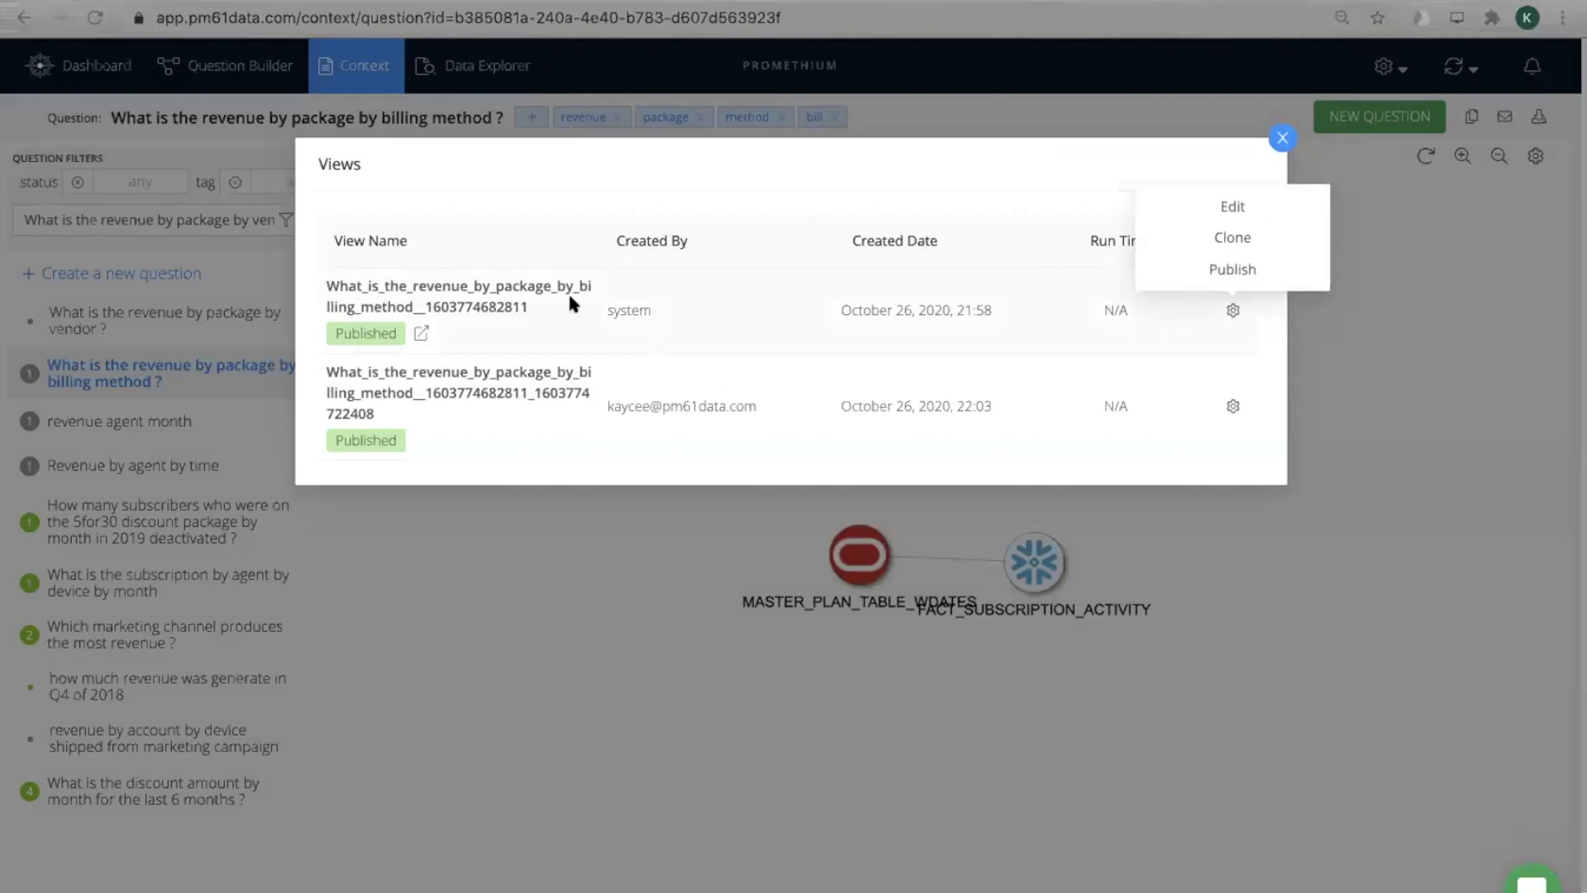
Open the published system-created view of revenue by package by billing method for exploration in Looker
click(1233, 313)
mouse_move(1224, 312)
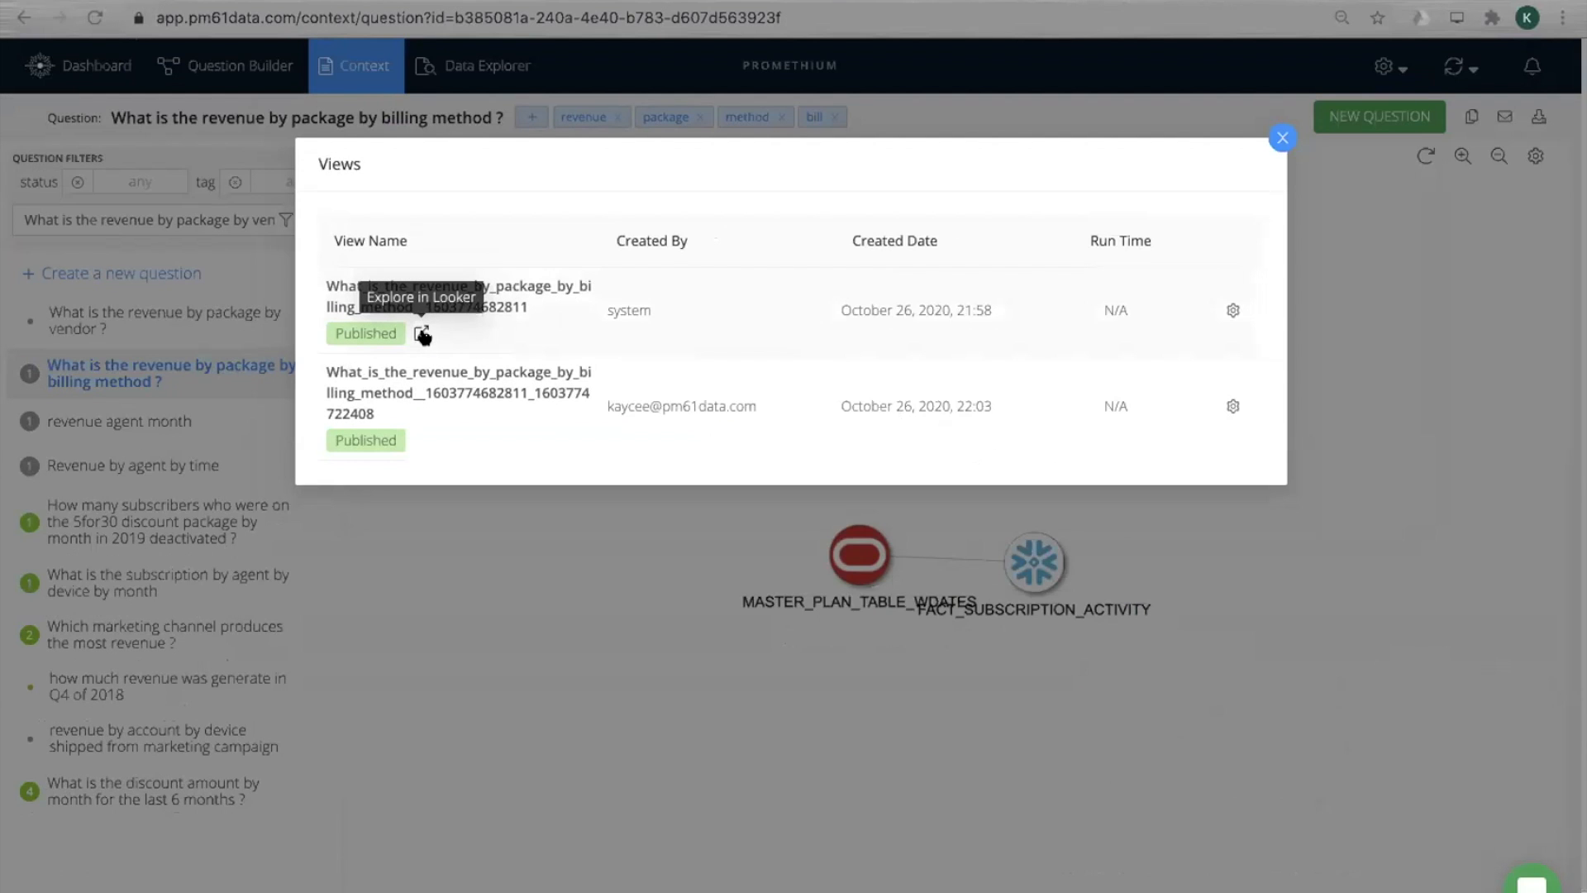
click(422, 334)
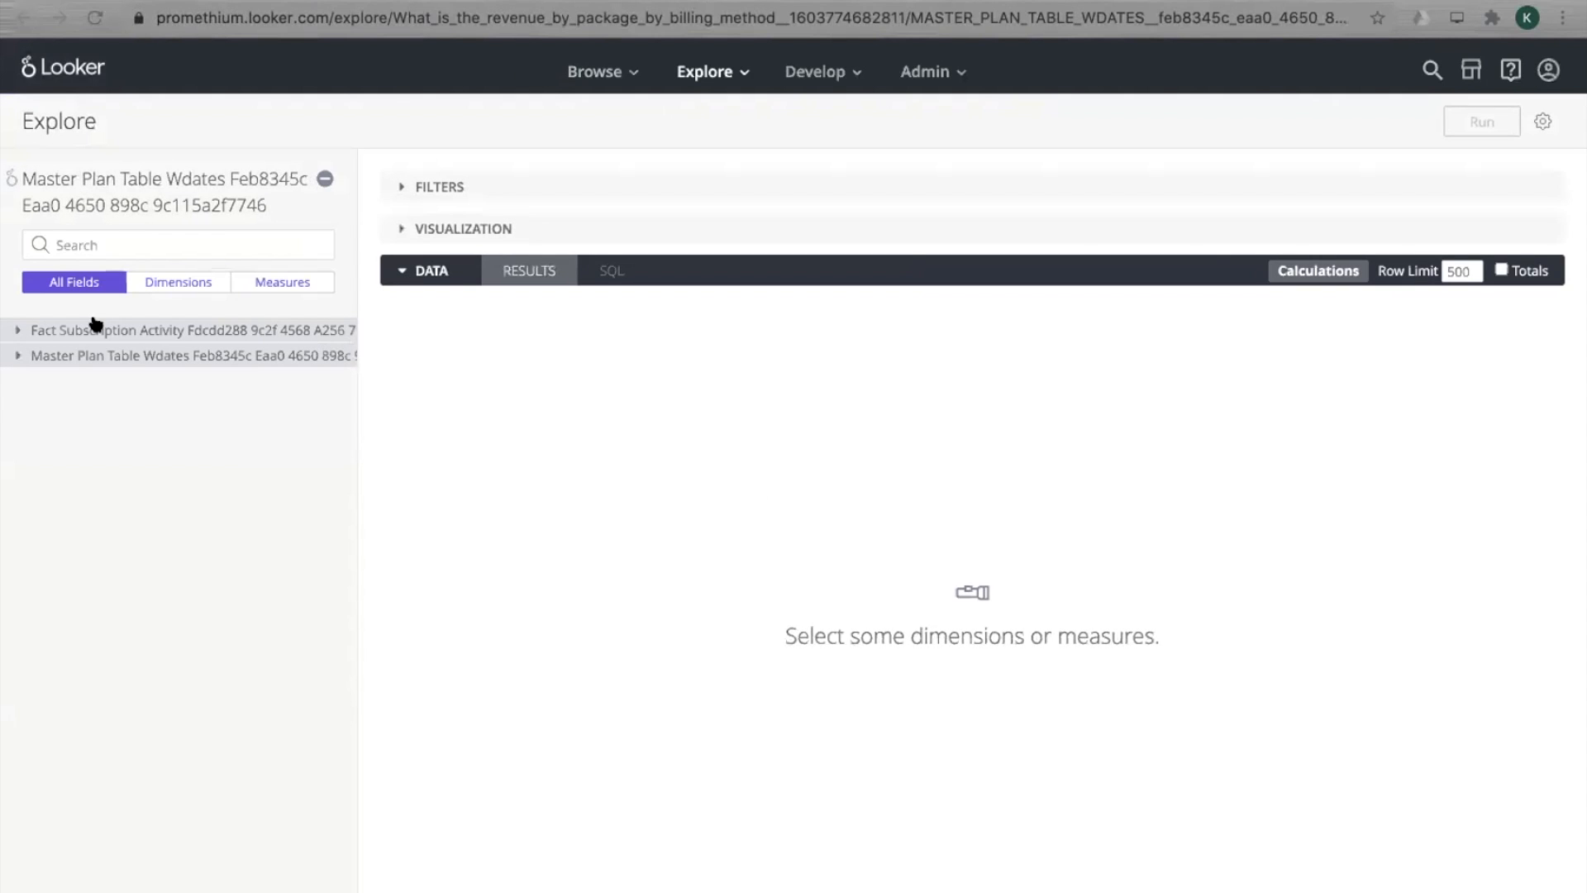
Review the Fact Subscription Activity fields and add the Package dimension from Master Plan Table Wdates to the query
click(15, 329)
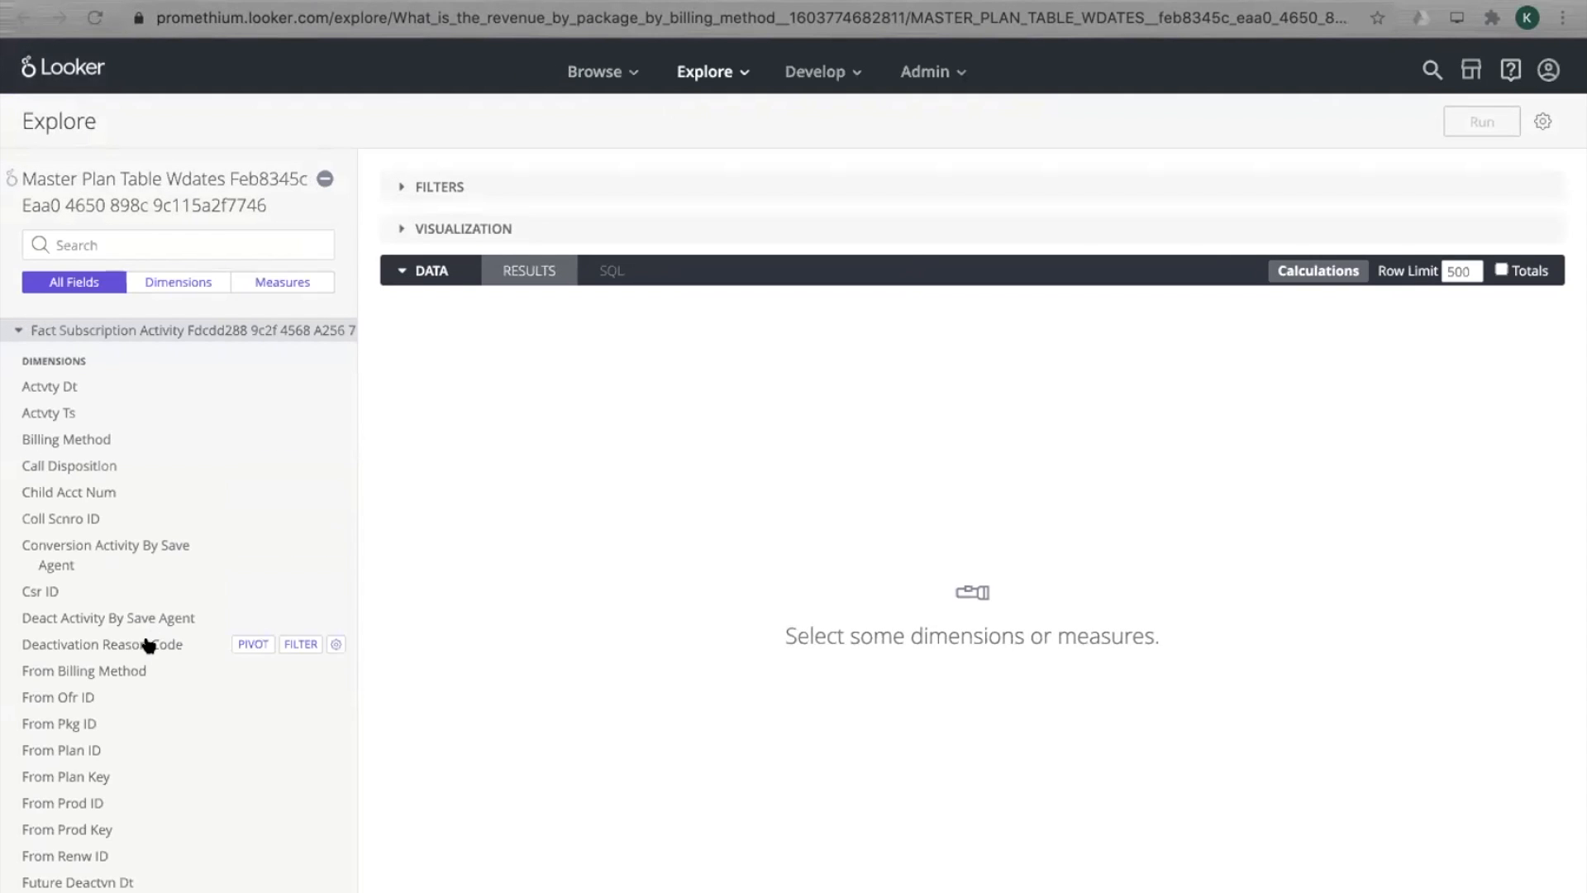
scroll(149, 641, down, 5)
scroll(149, 643, up, 5)
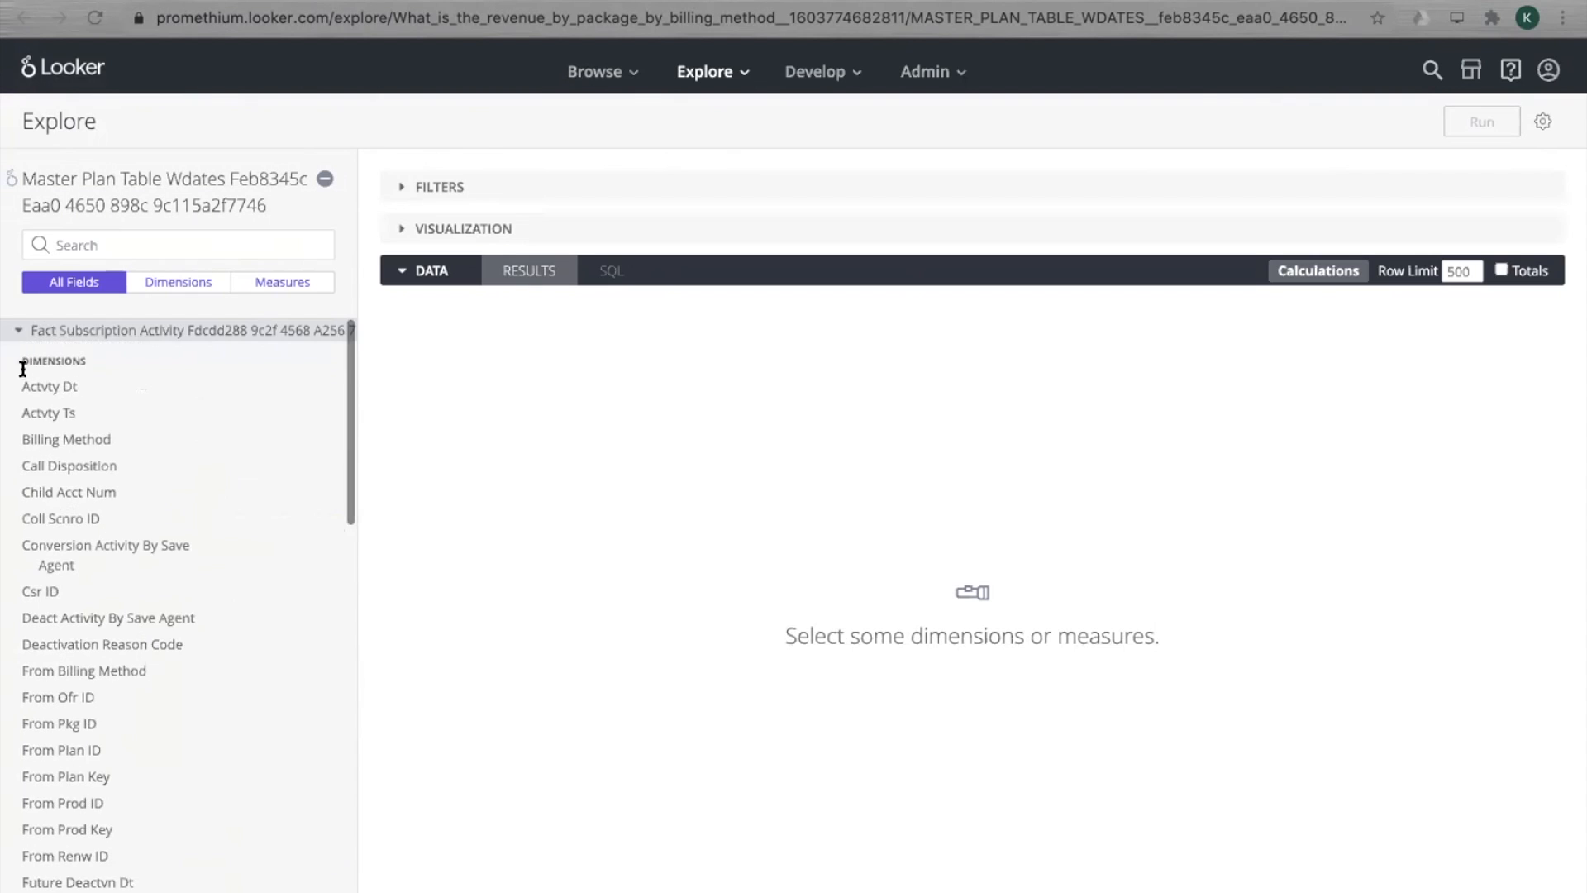
click(15, 331)
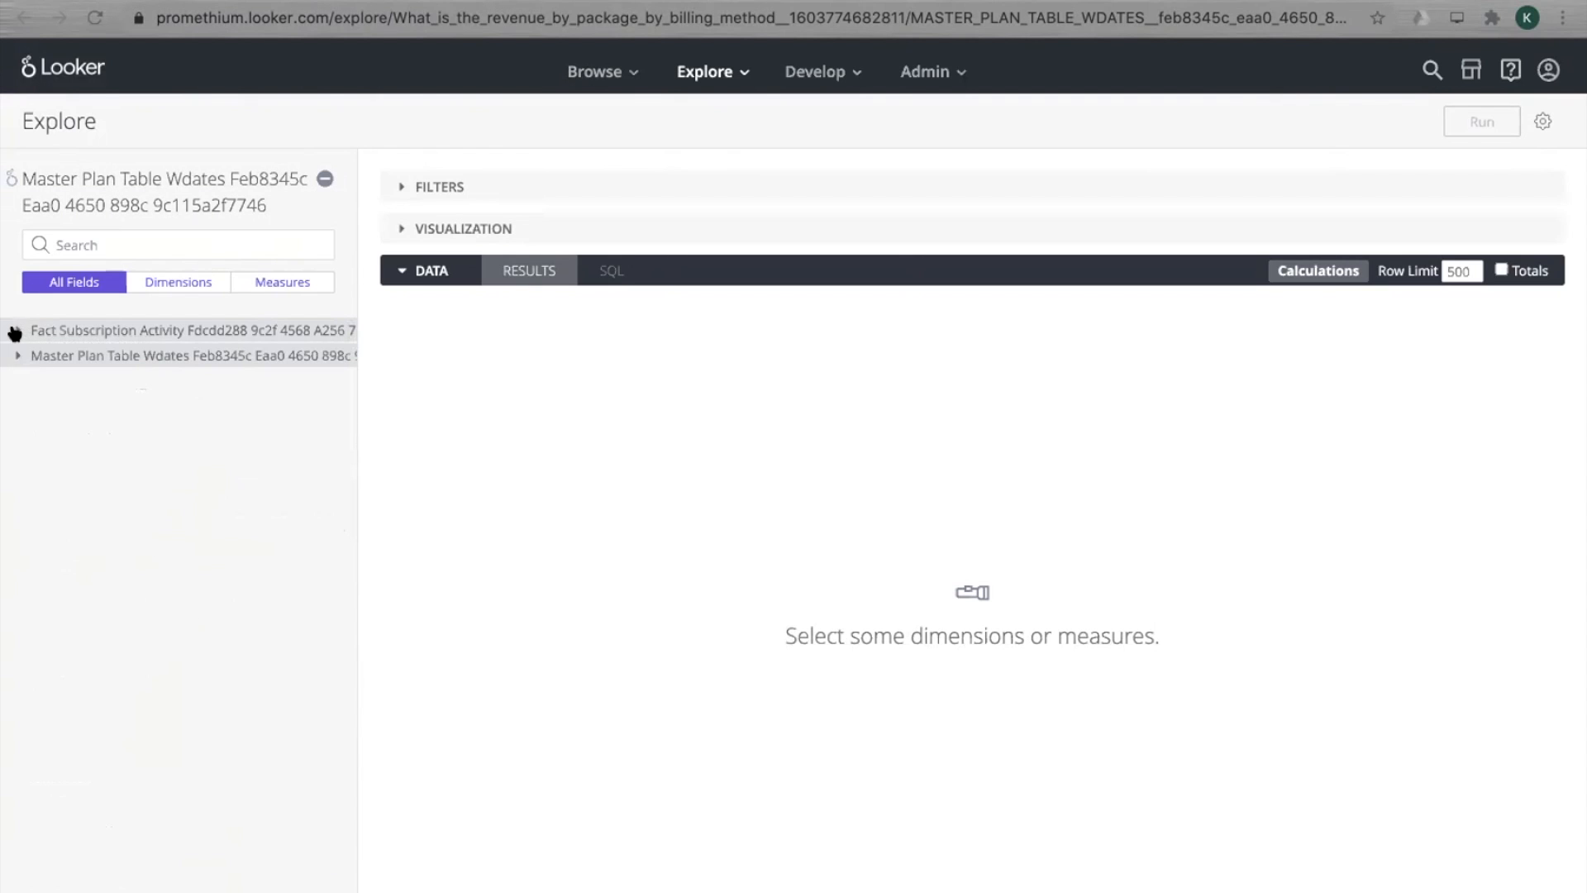
click(130, 356)
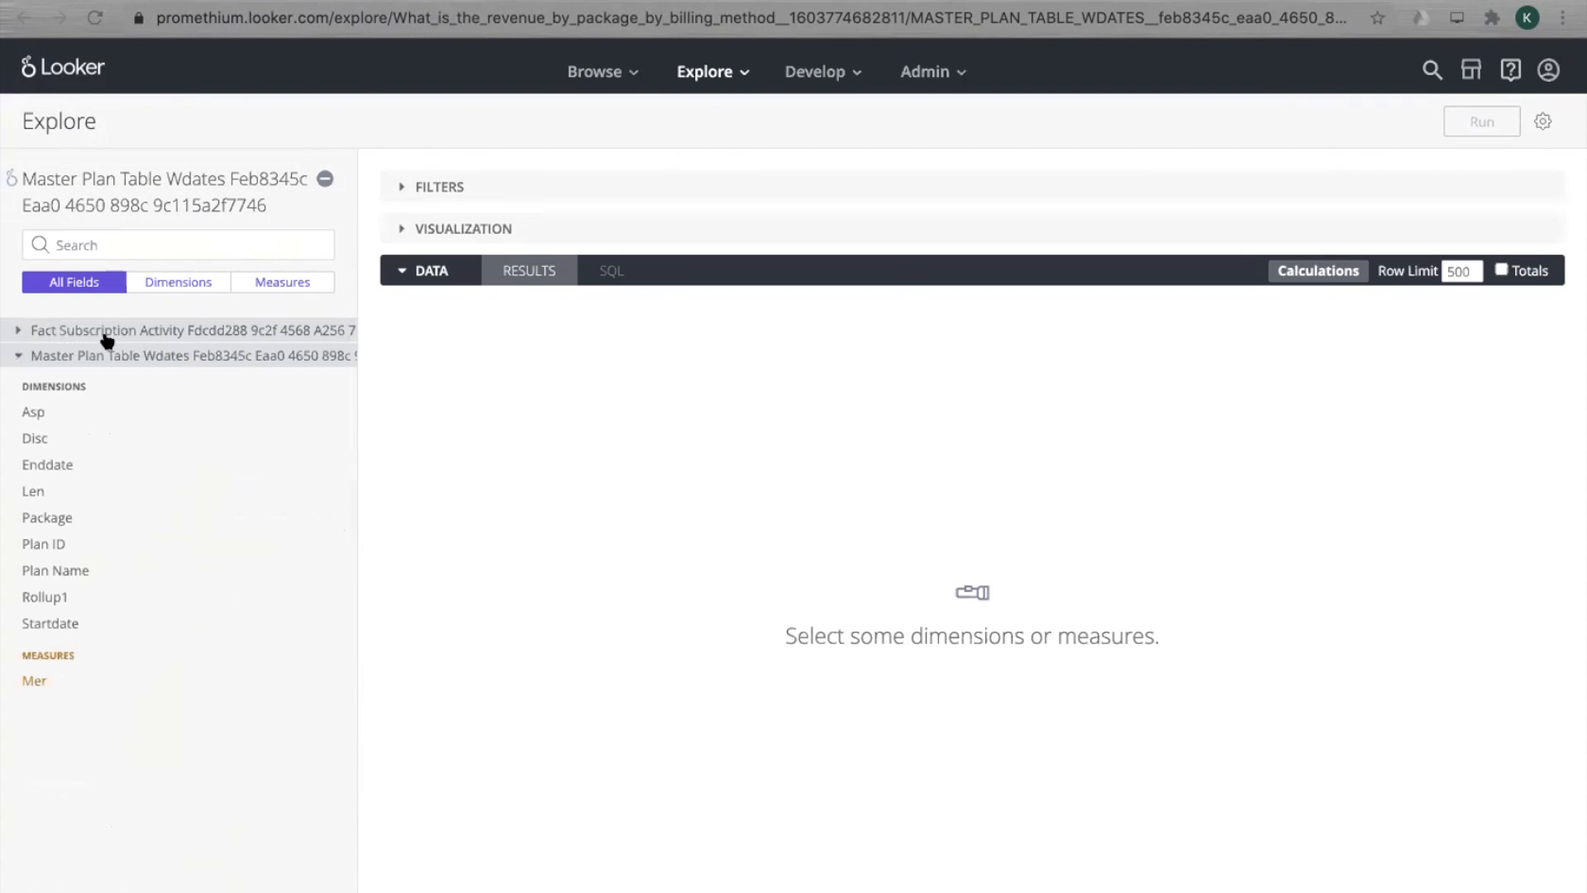
click(50, 519)
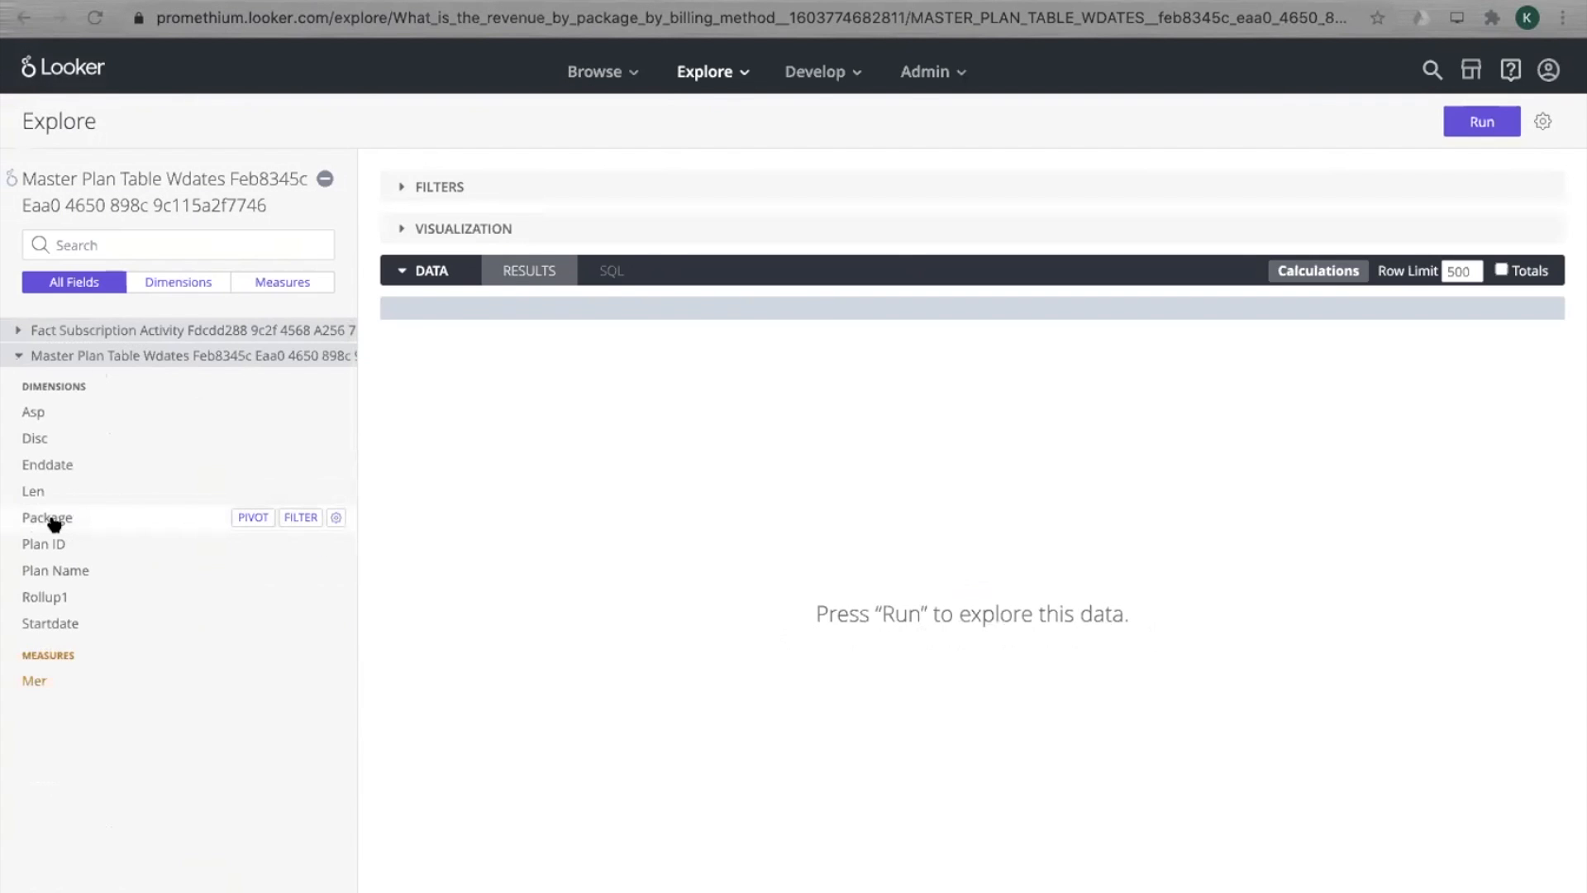
Add the Plan ID dimension from Fact Subscription Activity and run the query
click(37, 333)
scroll(62, 711, down, 5)
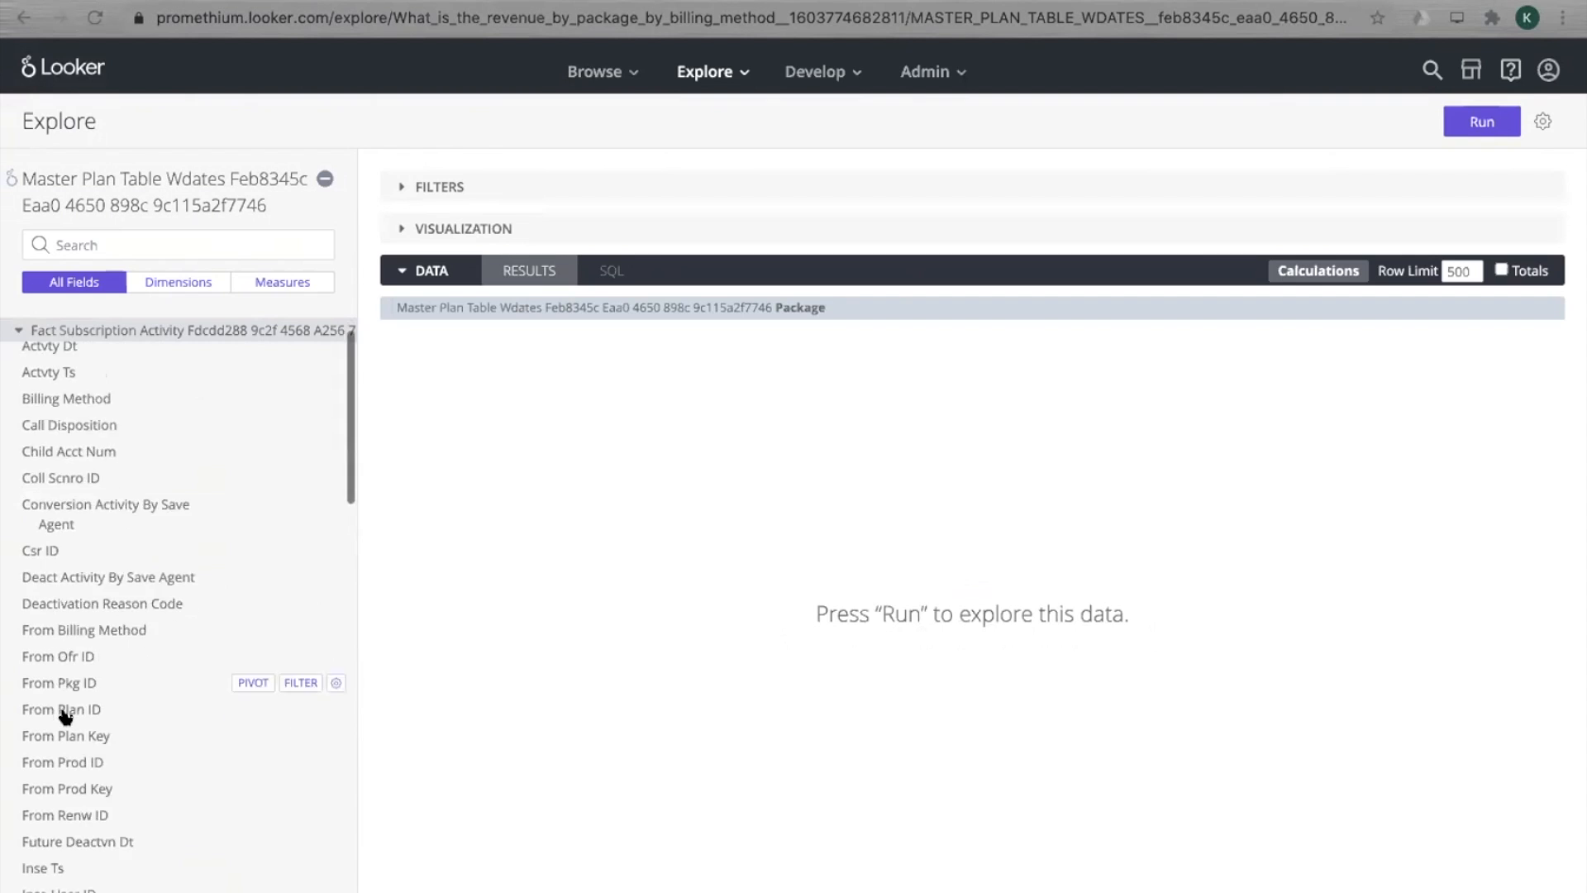
scroll(64, 717, down, 3)
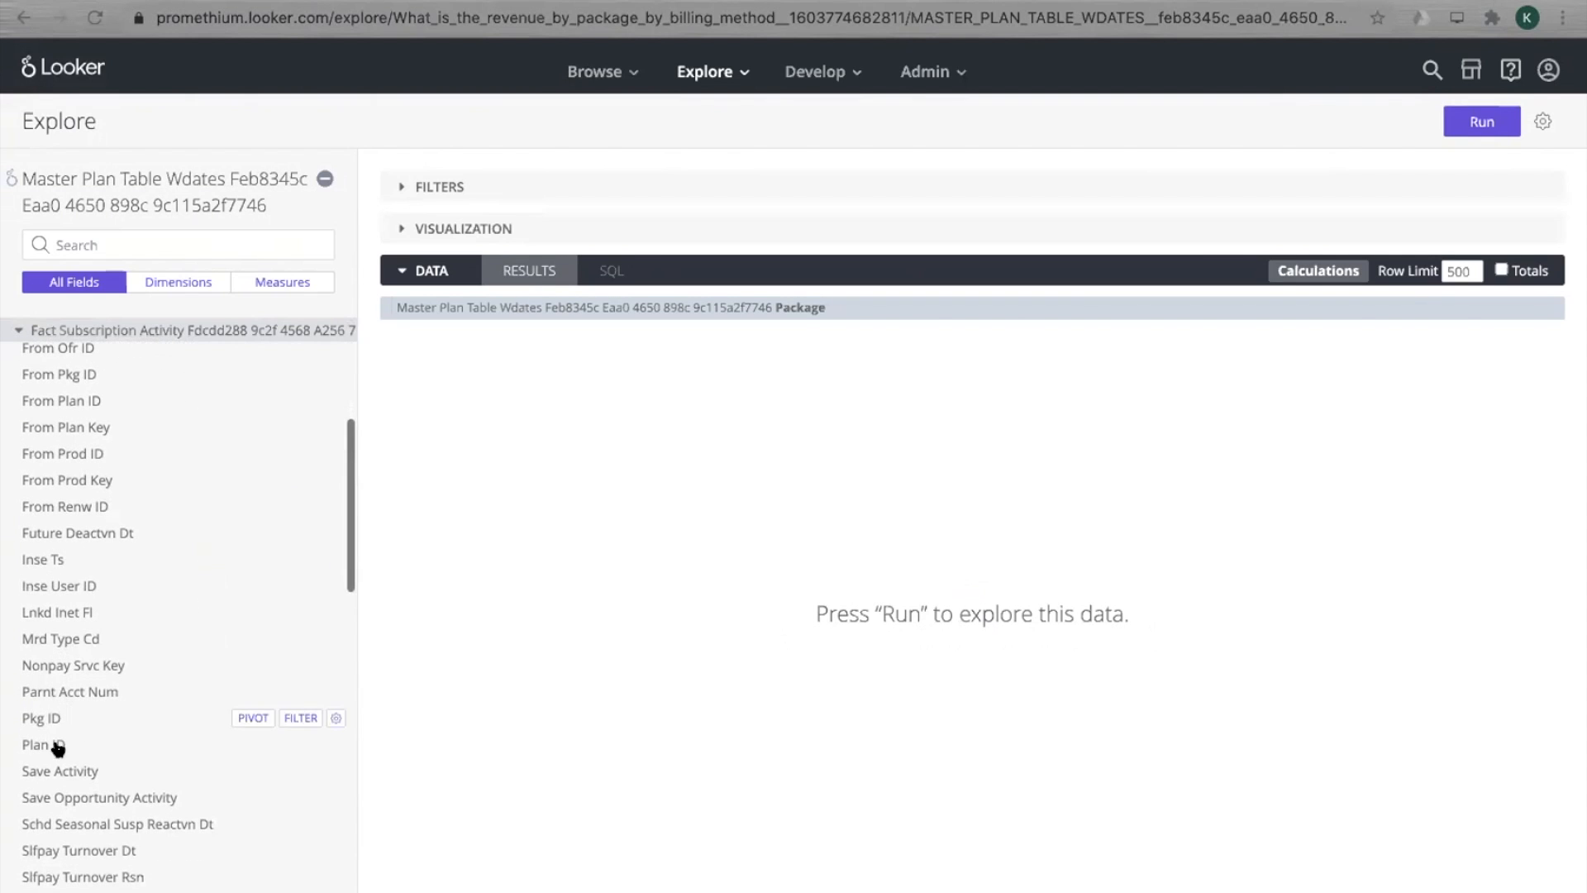
click(51, 744)
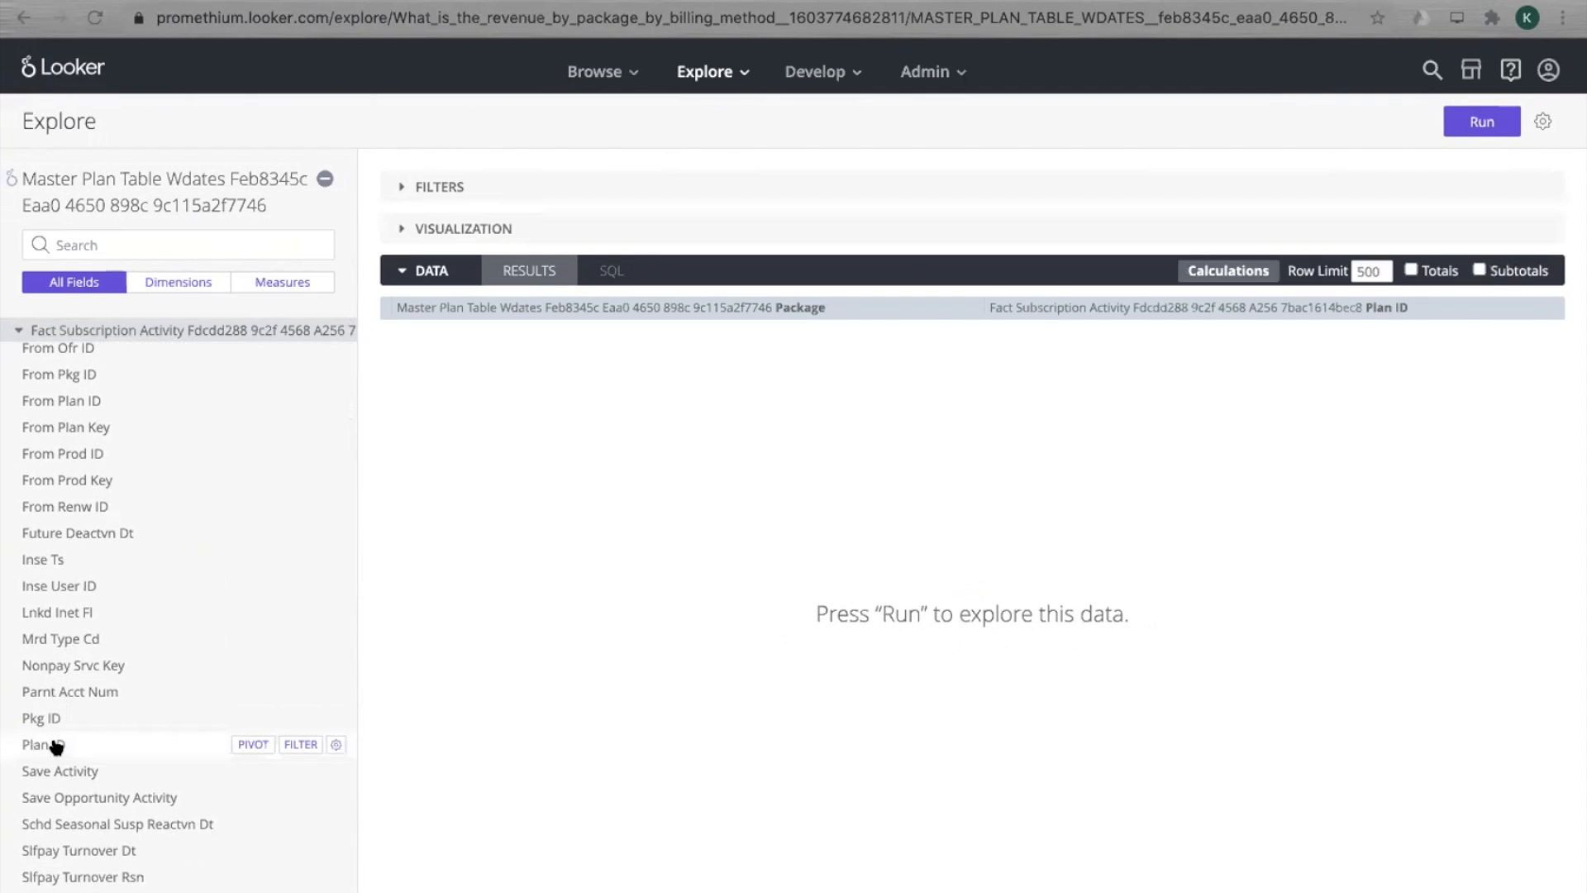
click(1492, 128)
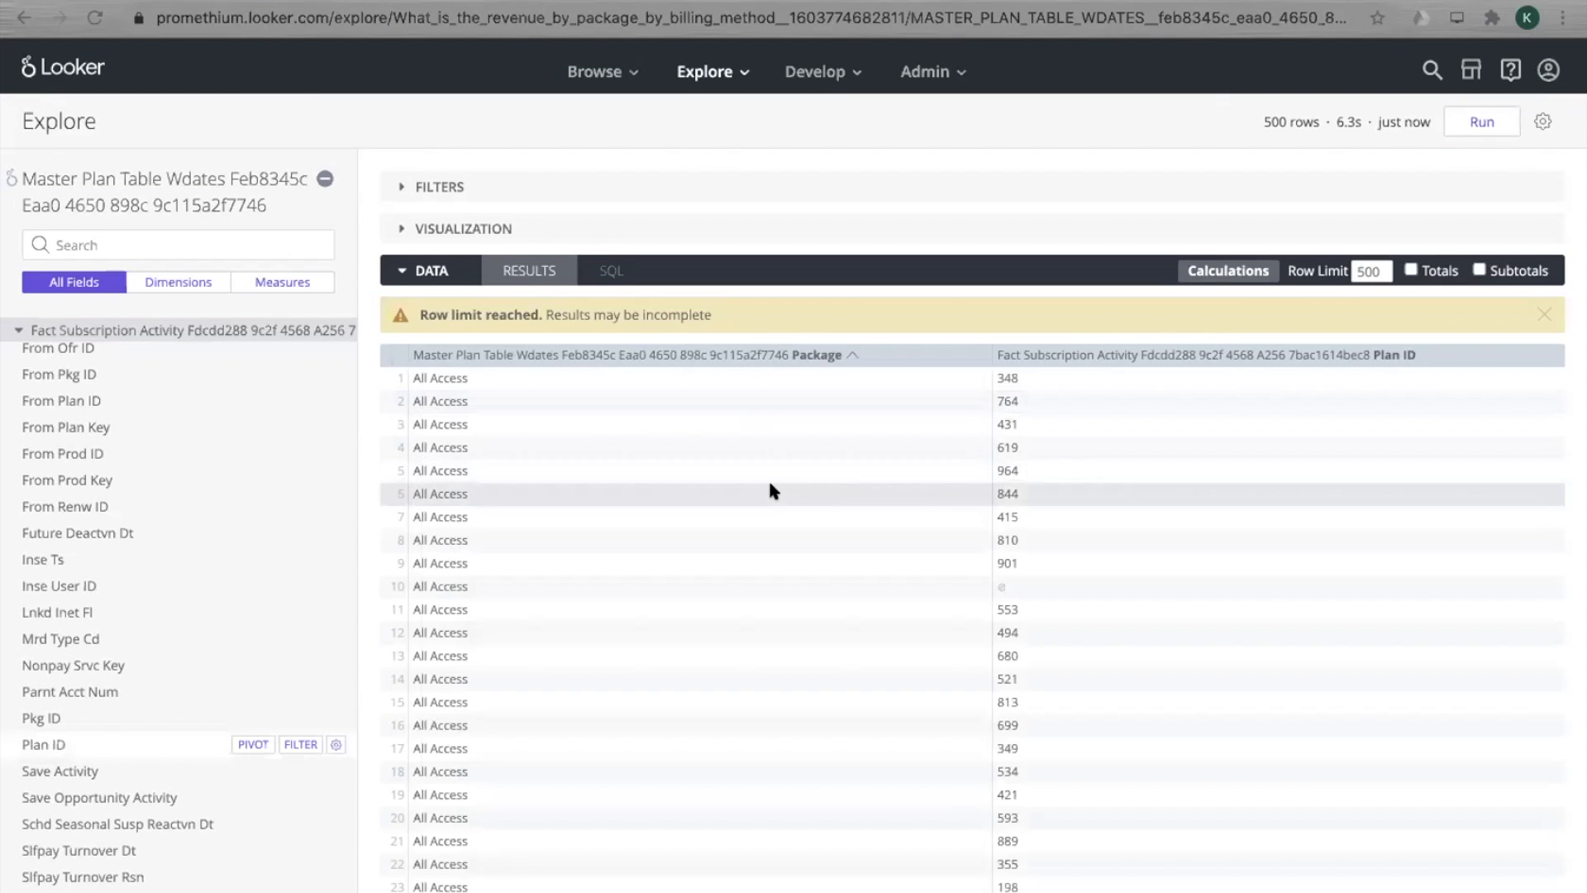
Add the Mer measure from Master Plan Table Wdates and rerun the query
scroll(769, 484, down, 4)
scroll(770, 483, down, 5)
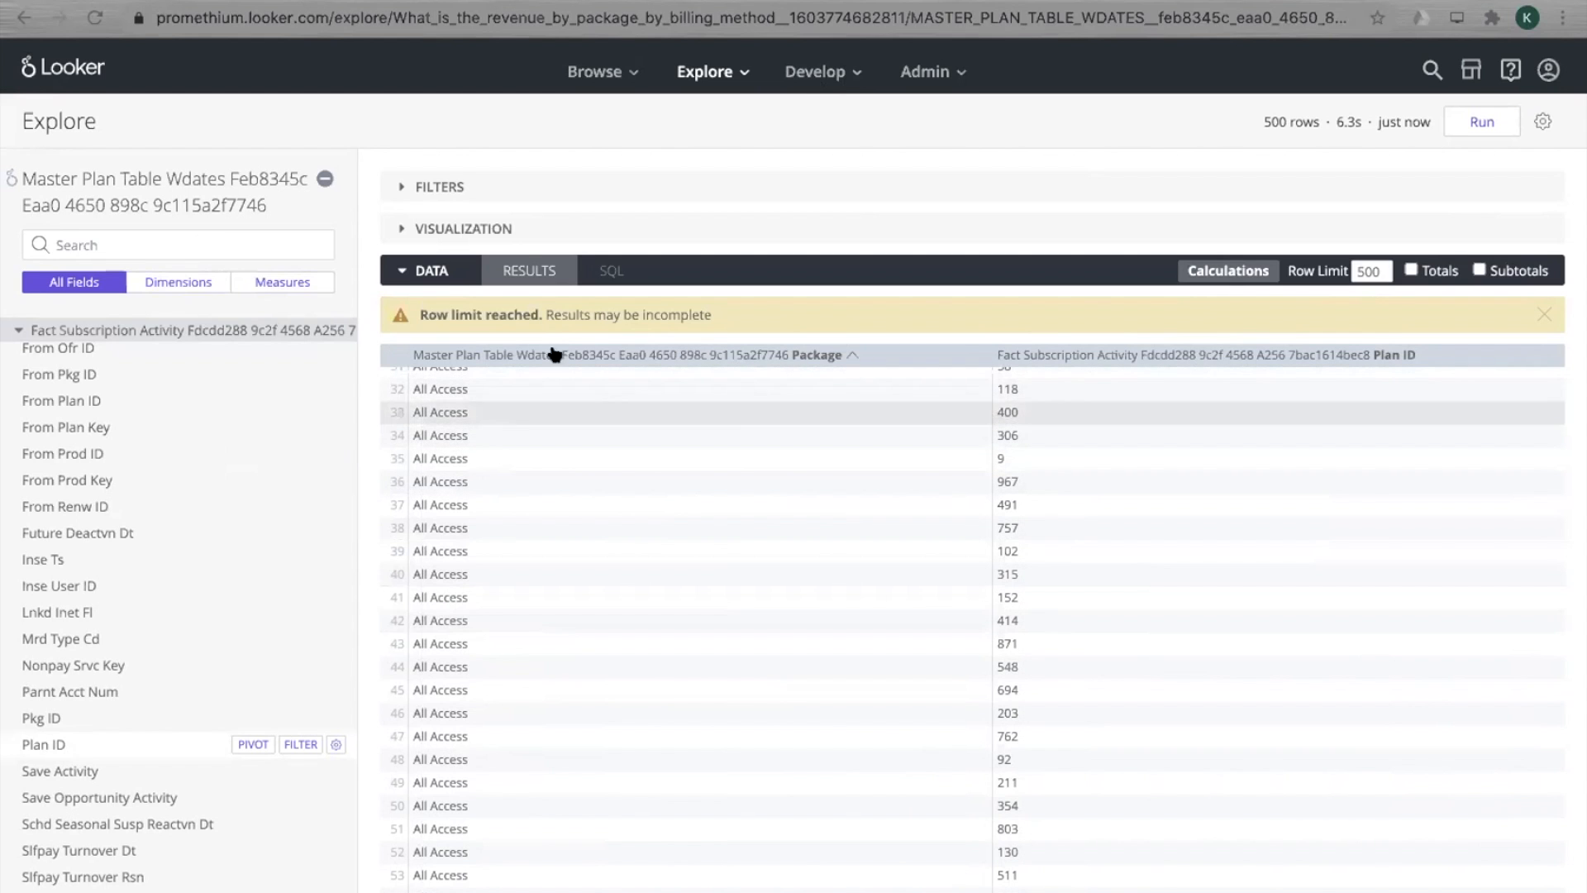
scroll(99, 556, down, 15)
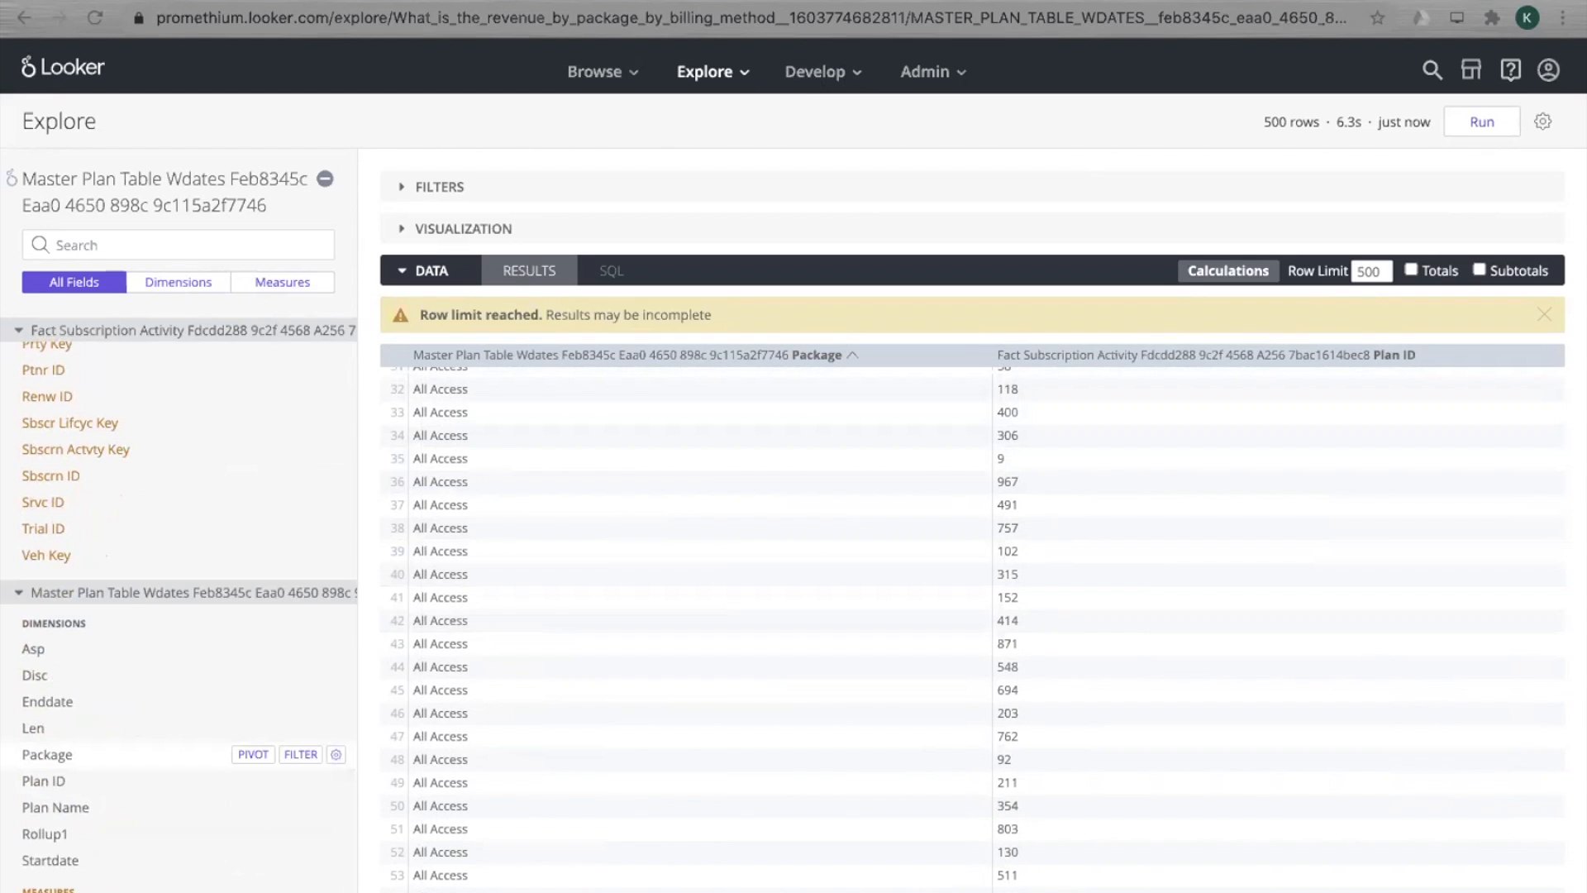
click(33, 892)
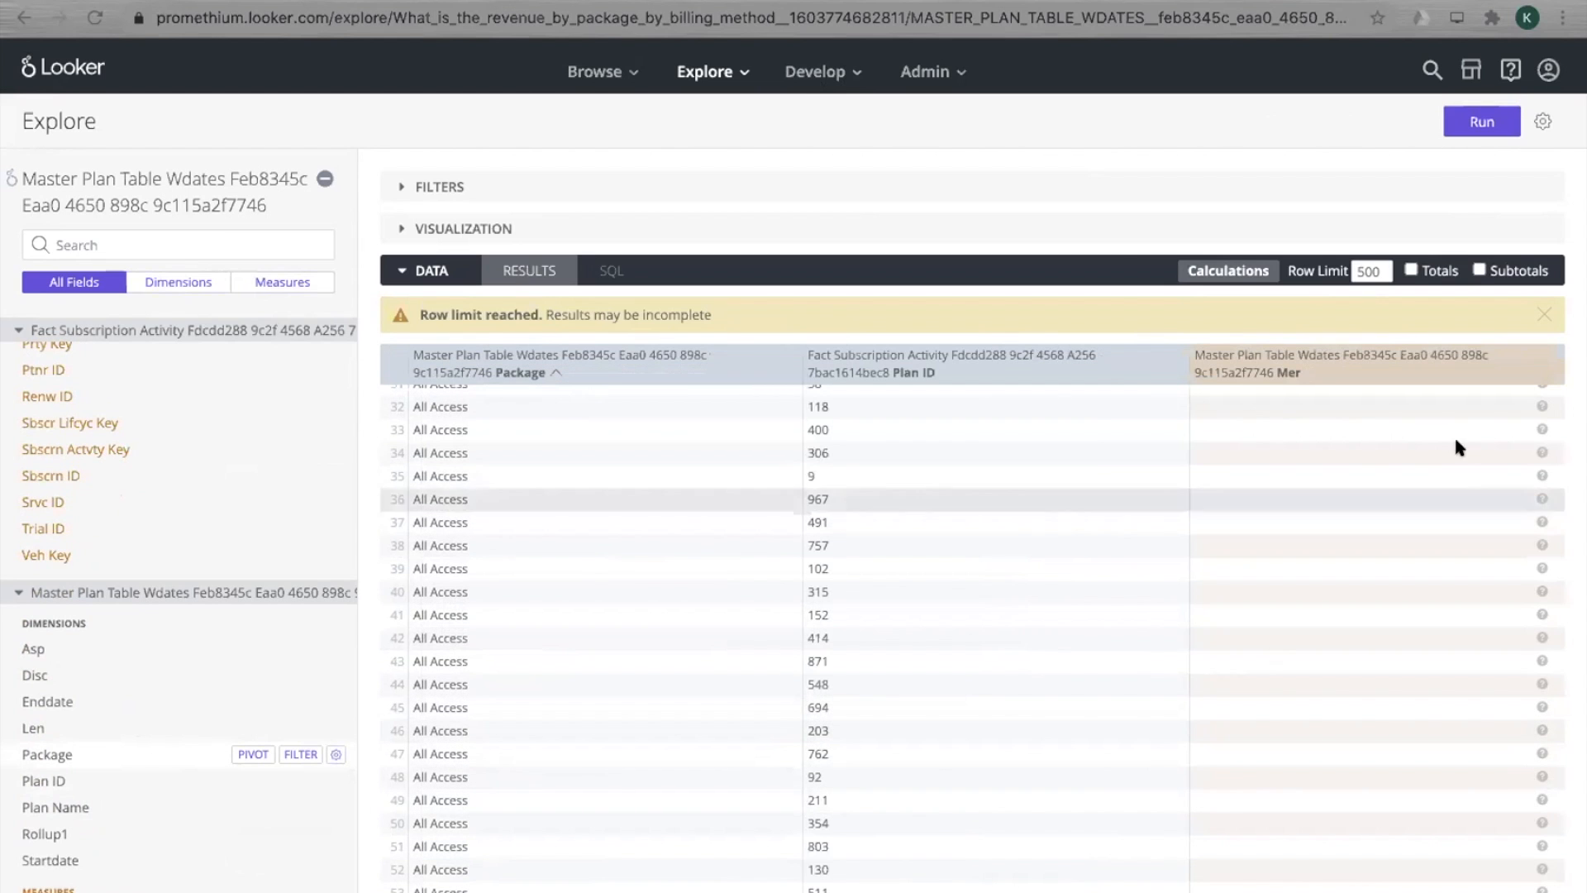
click(1482, 123)
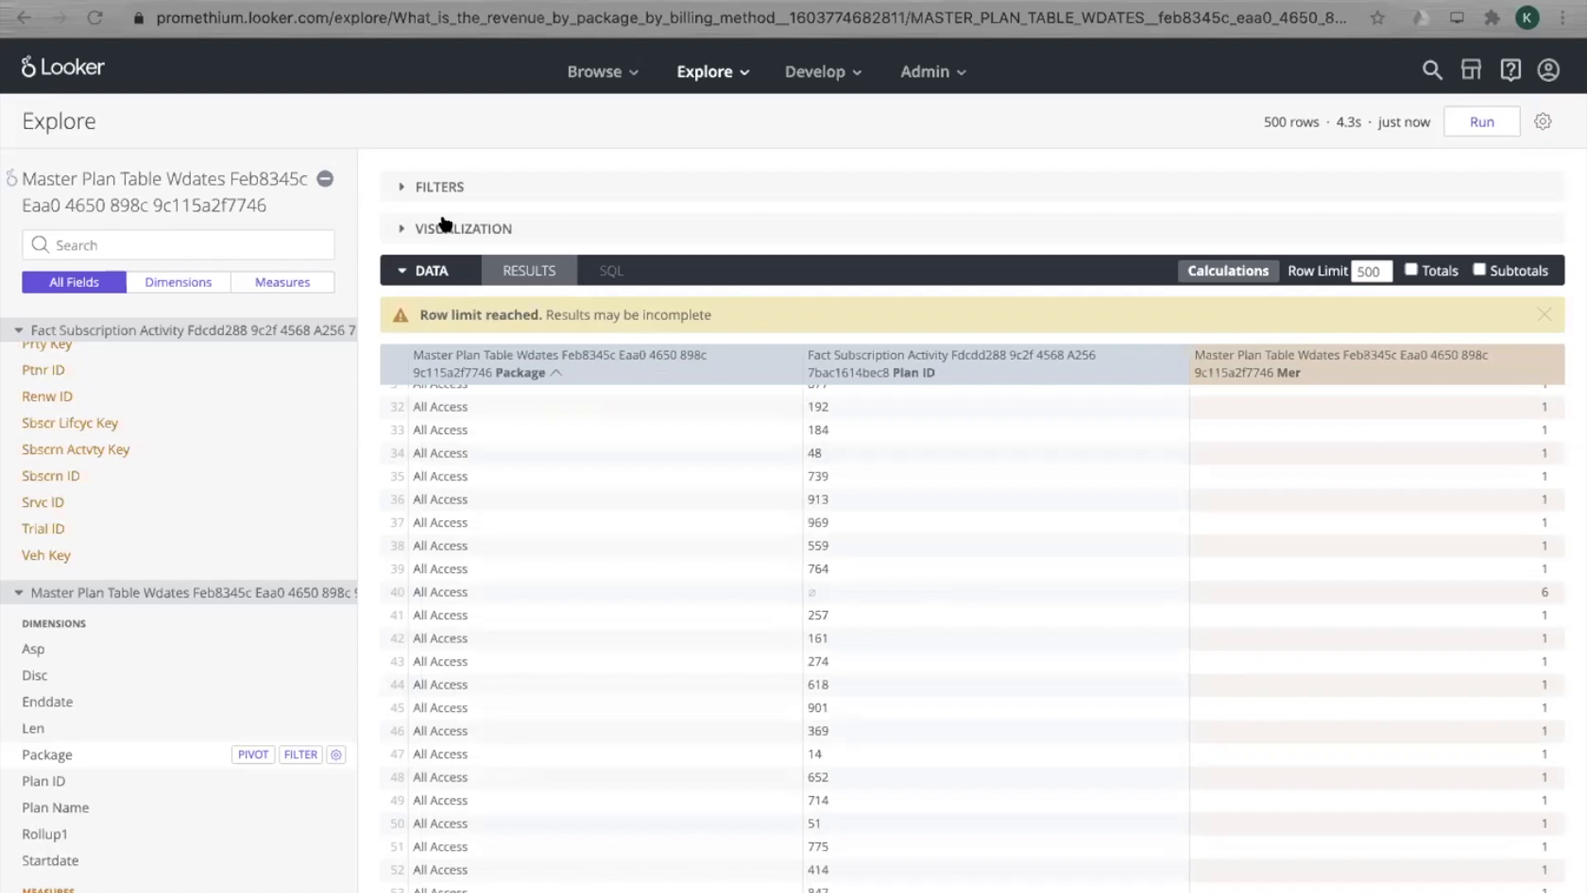
Visualize the results as a bar chart and a column chart, and return the visualization to a table
click(445, 225)
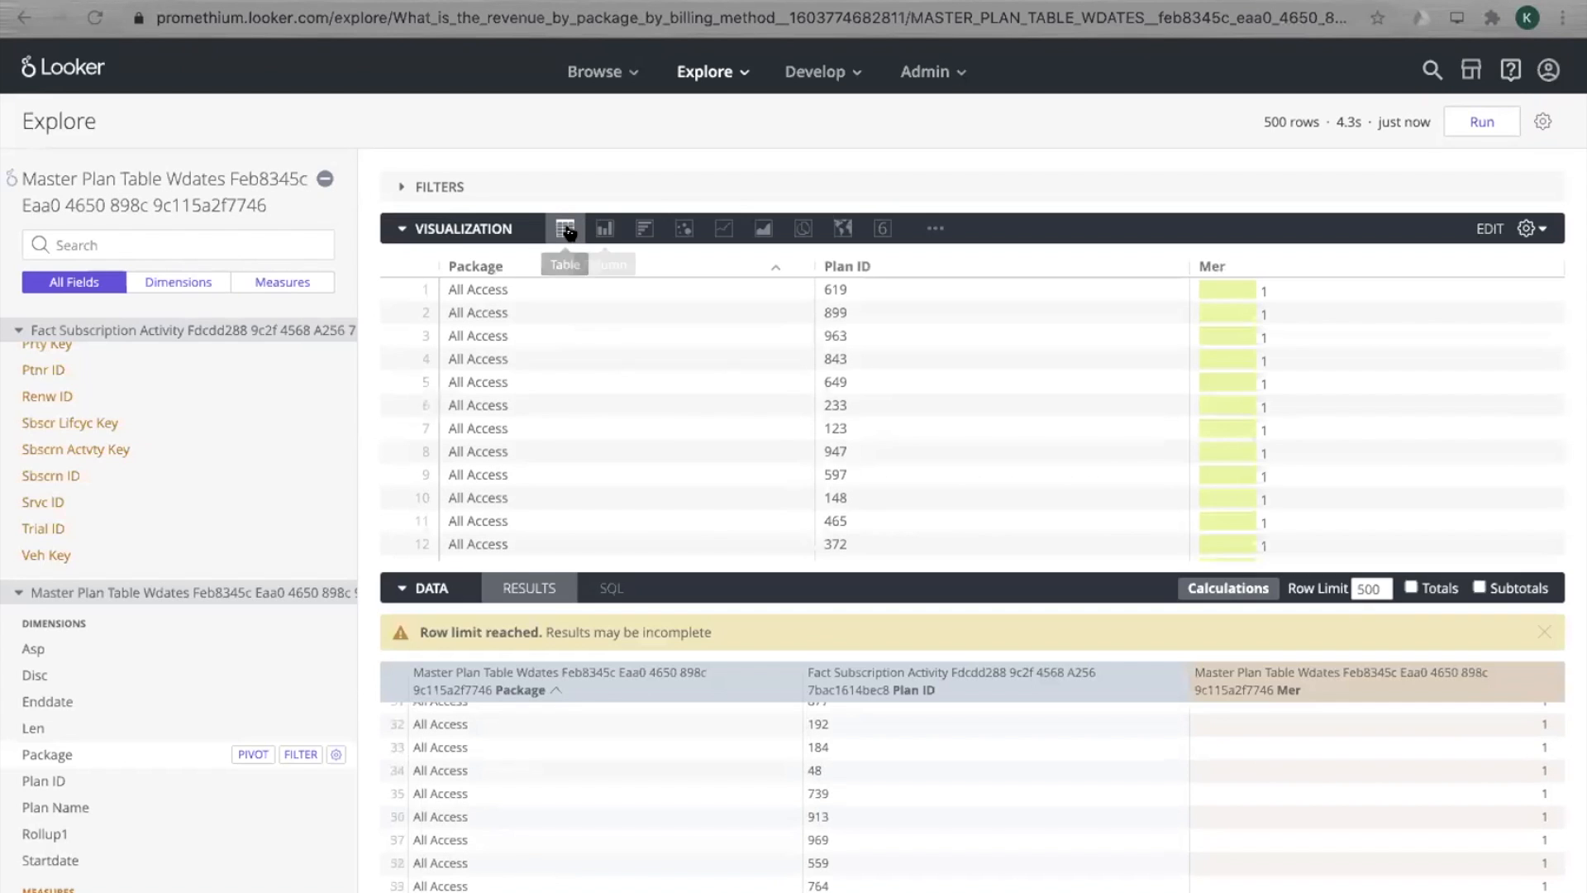
click(642, 230)
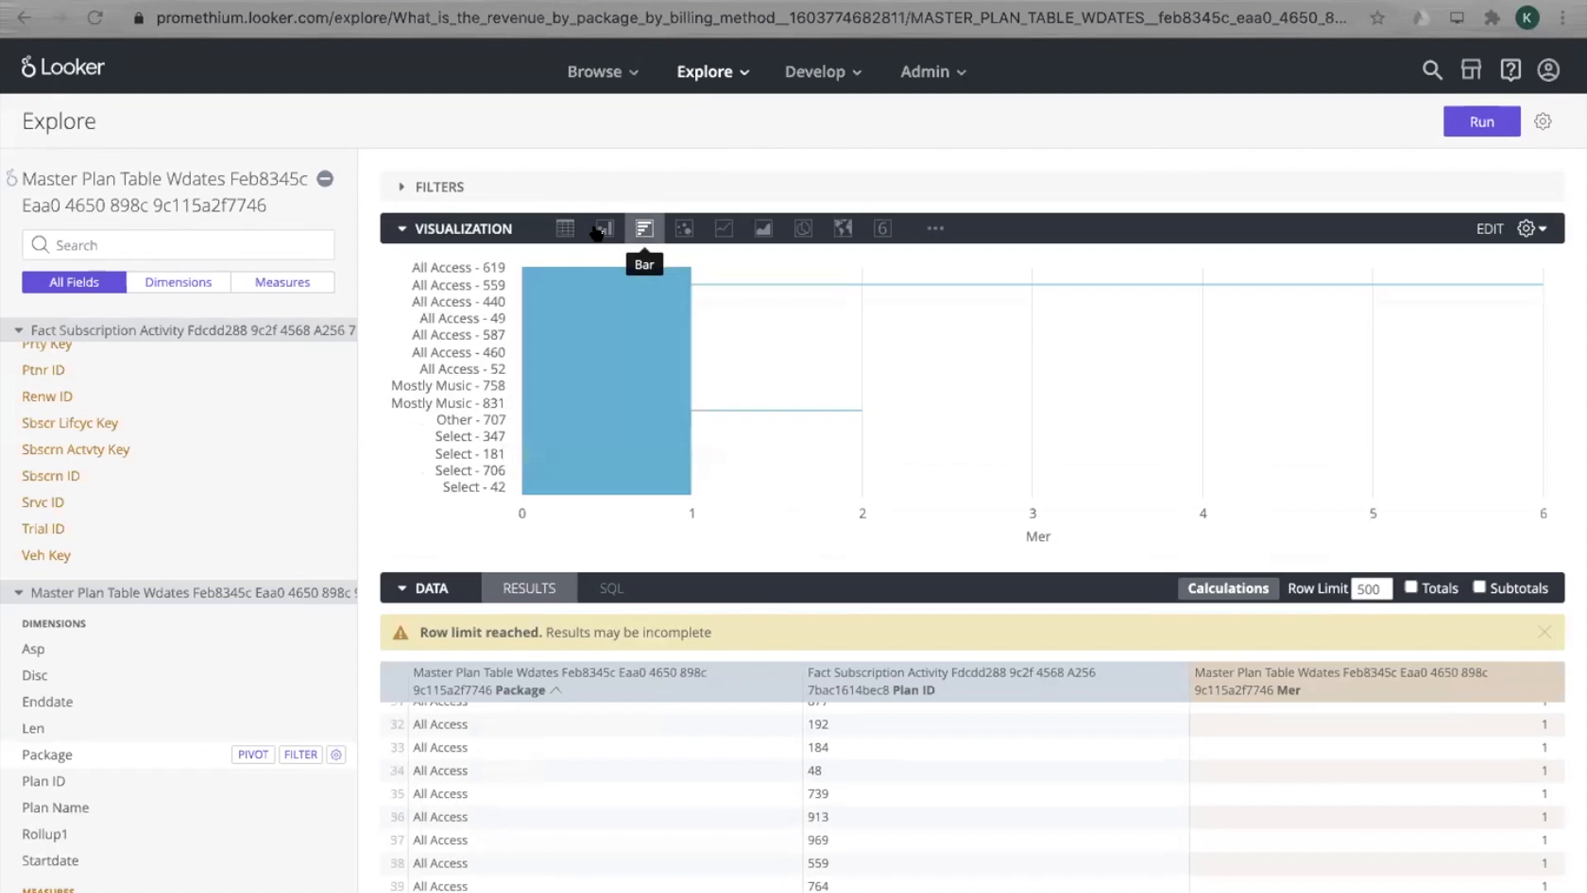
click(596, 230)
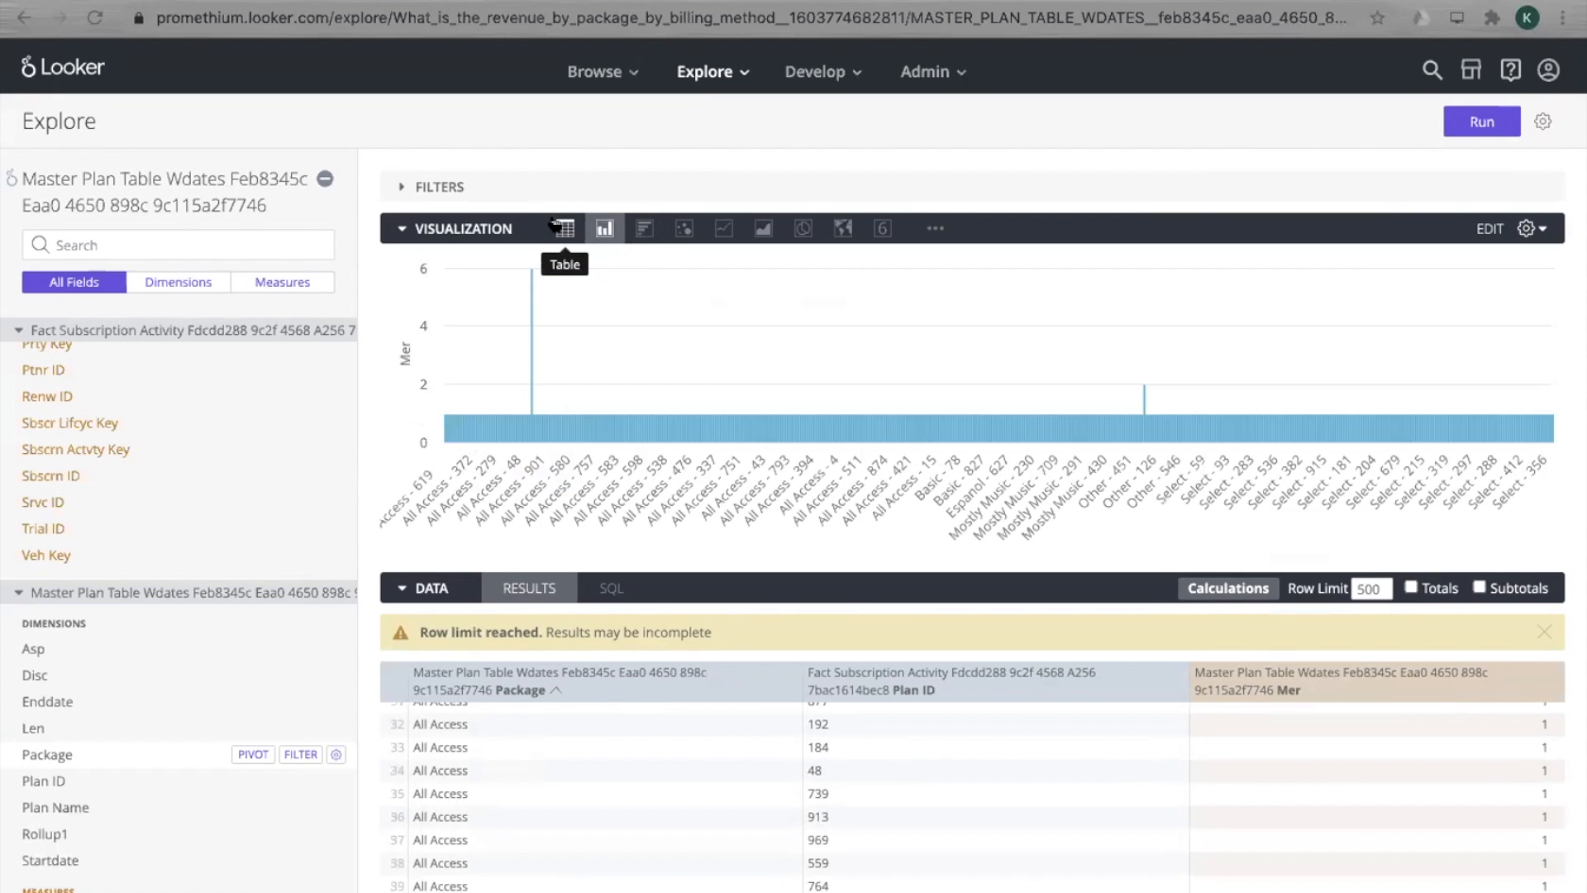
click(555, 223)
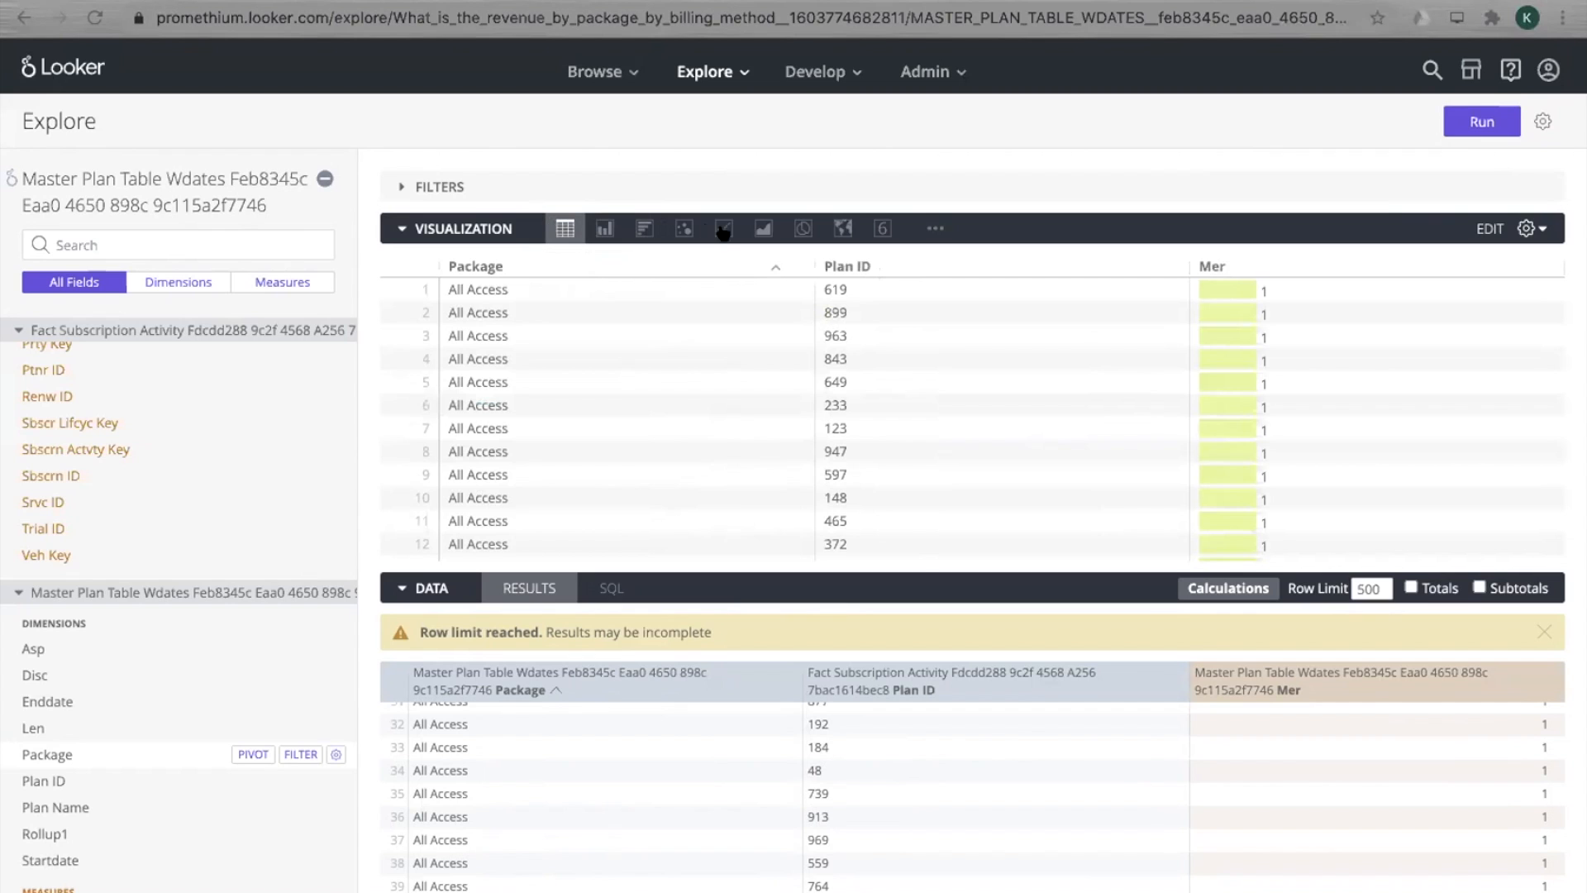
click(839, 79)
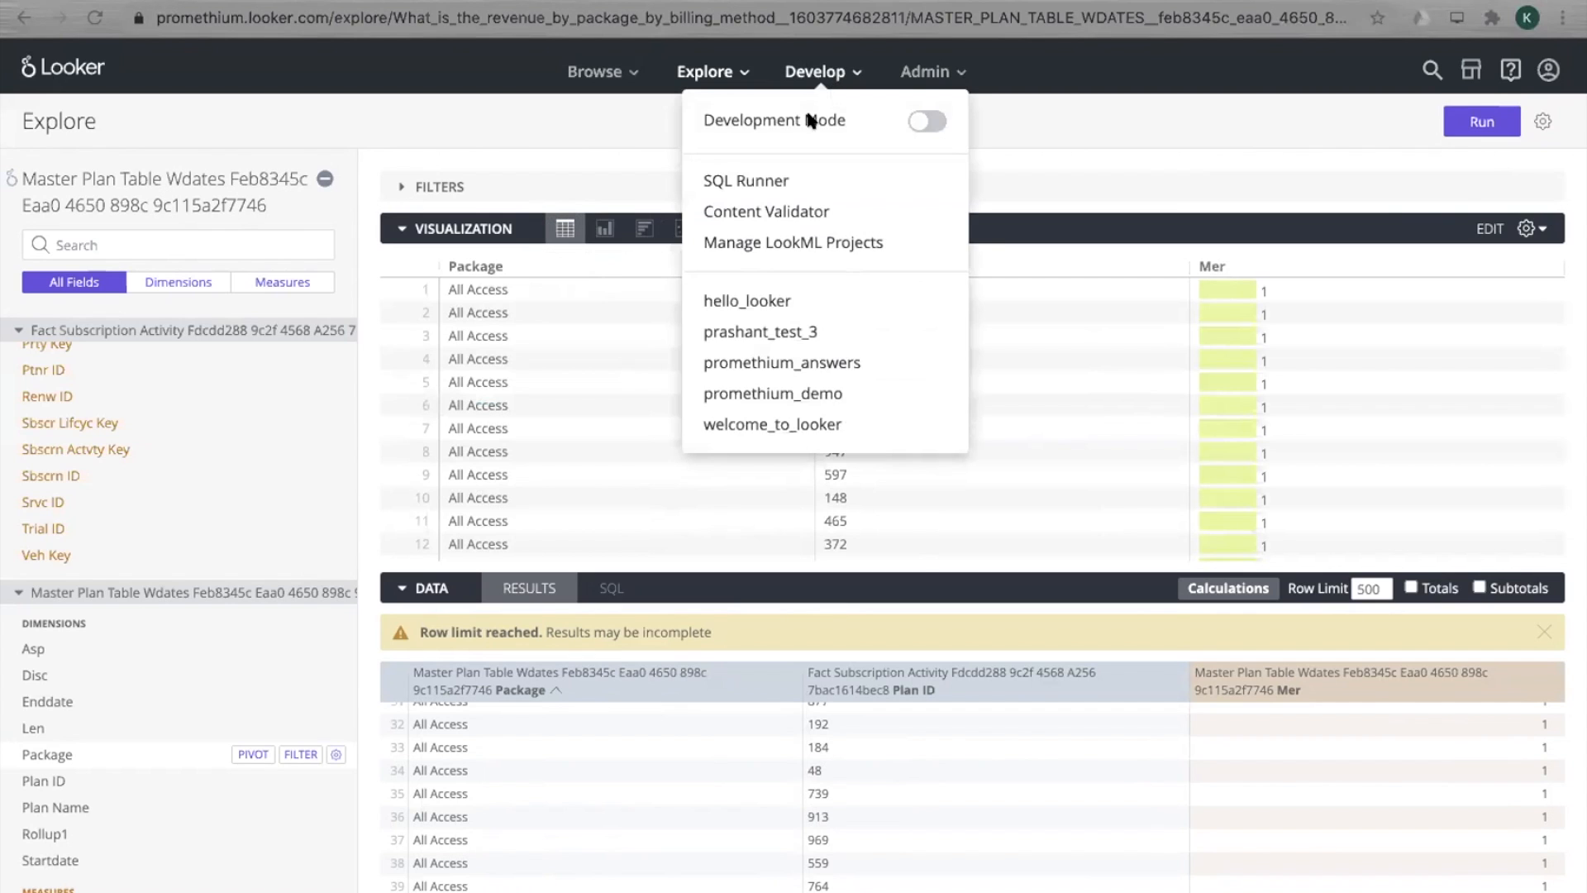
click(773, 180)
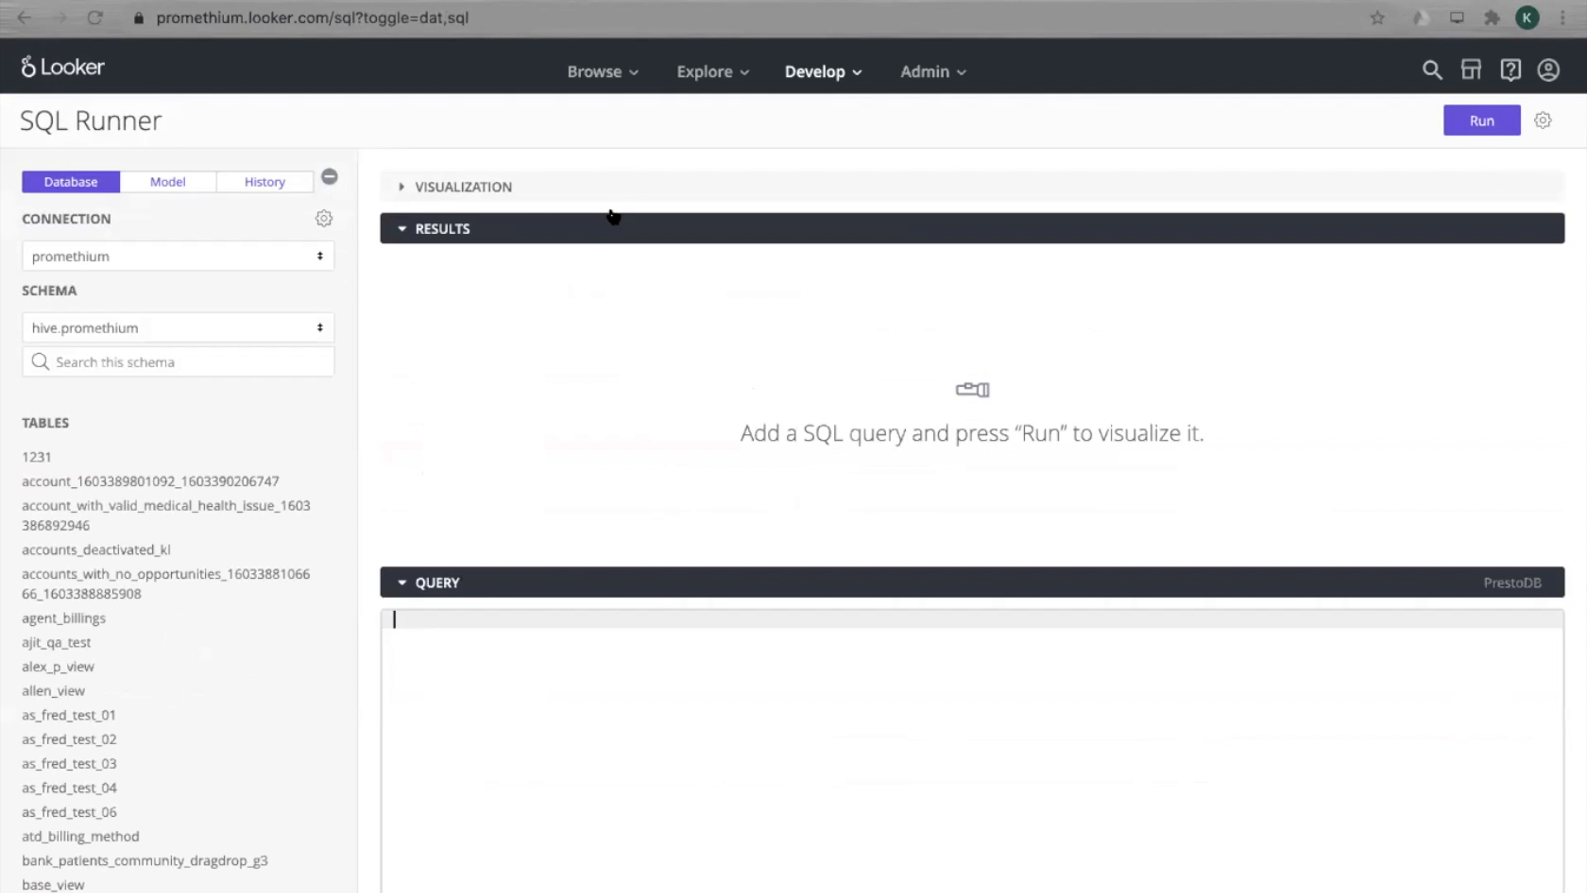
scroll(245, 619, down, 5)
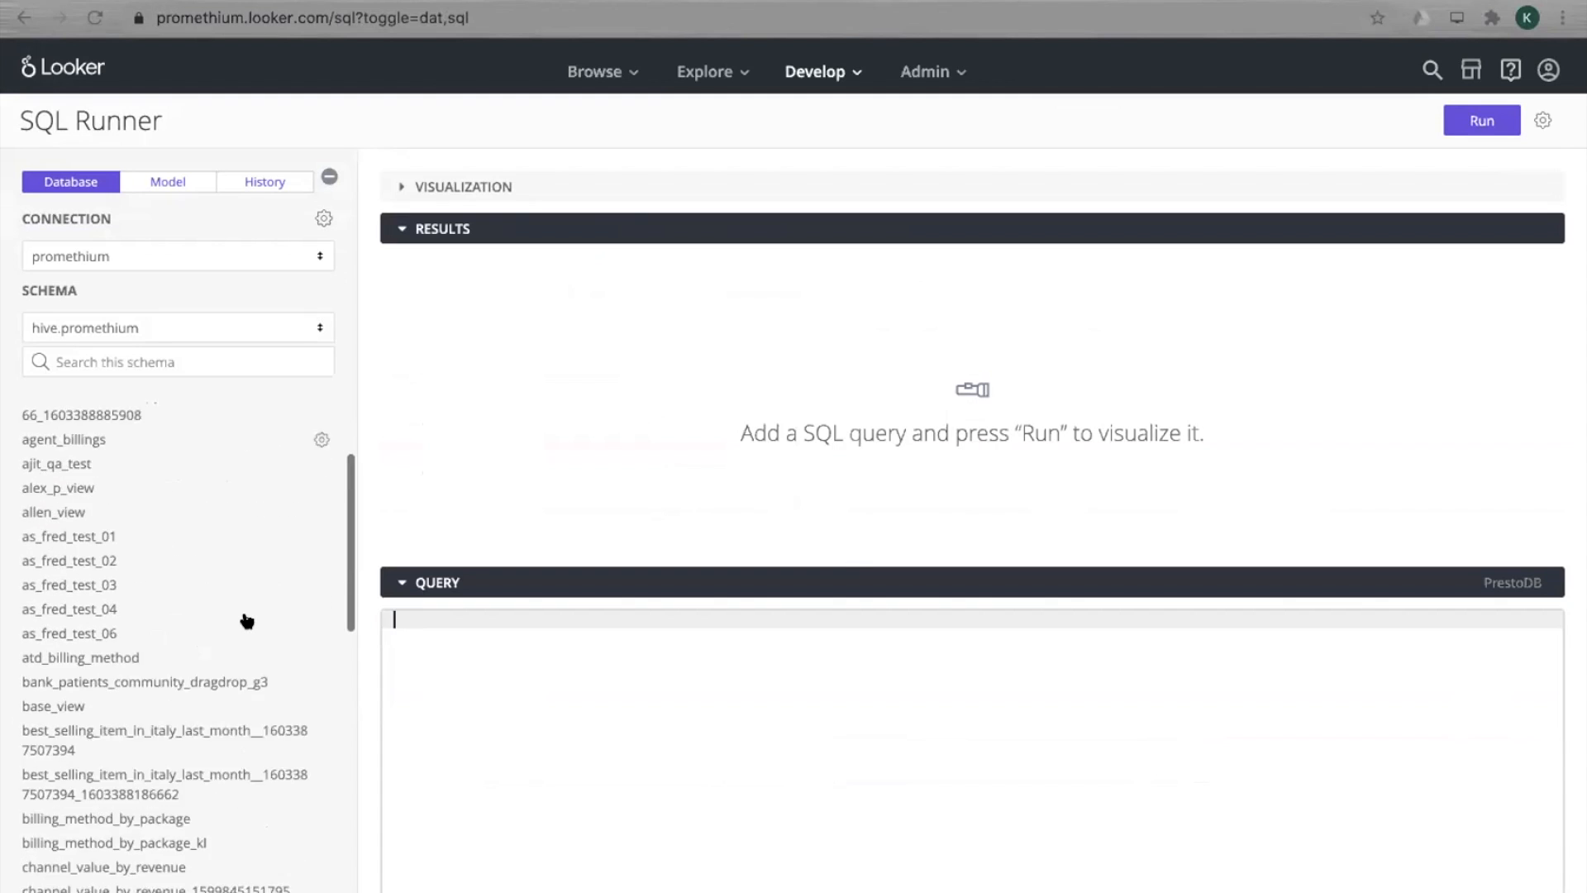
scroll(246, 620, up, 1)
scroll(246, 620, down, 2)
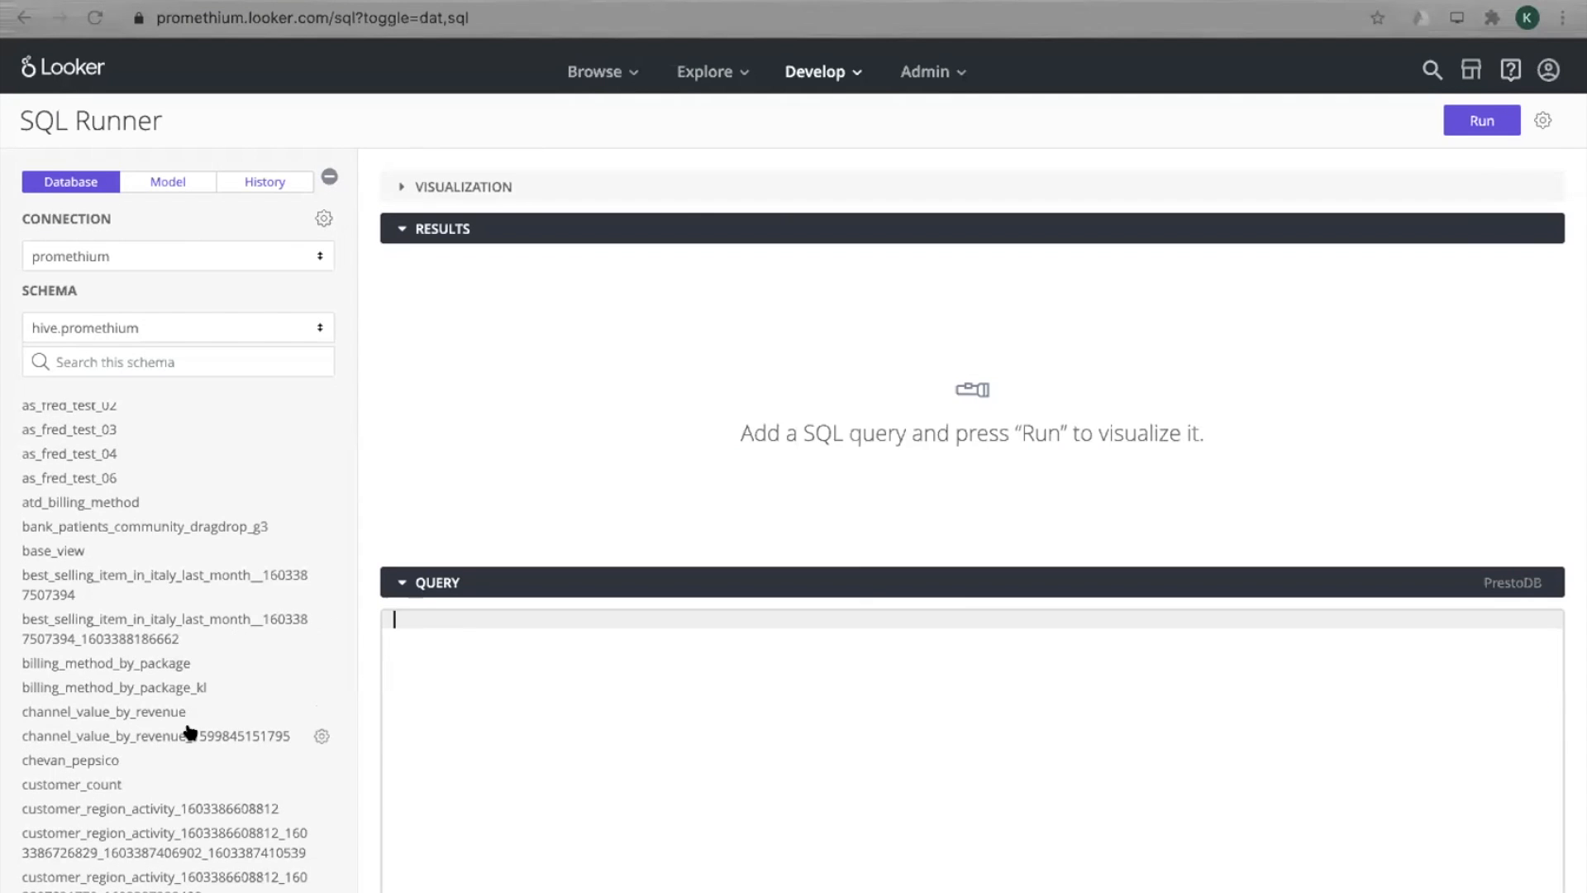
scroll(191, 733, down, 1)
click(190, 693)
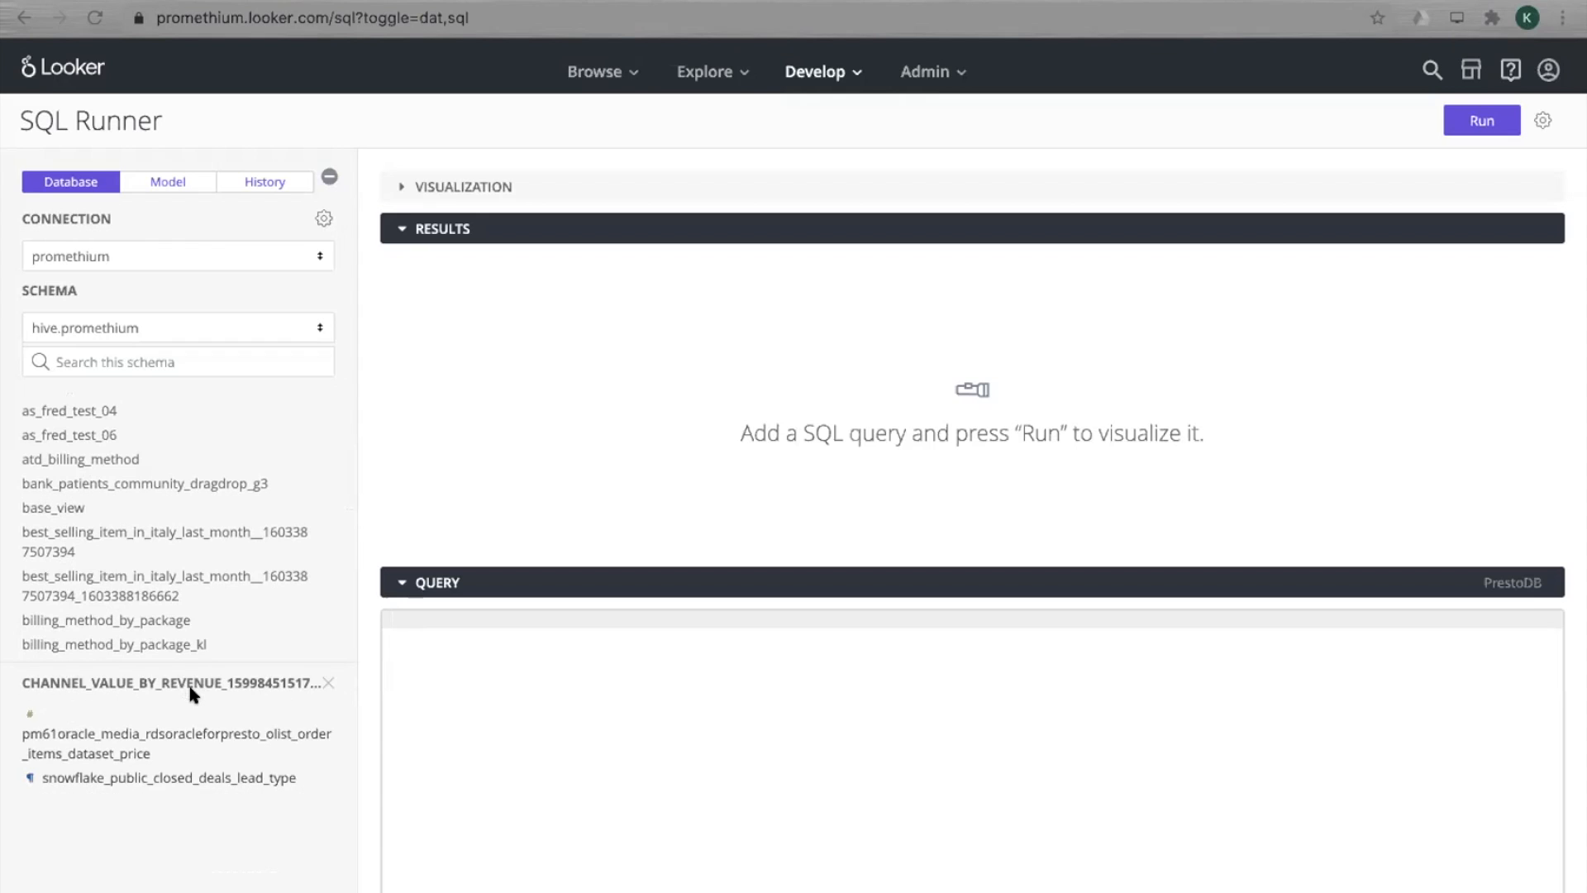
click(152, 732)
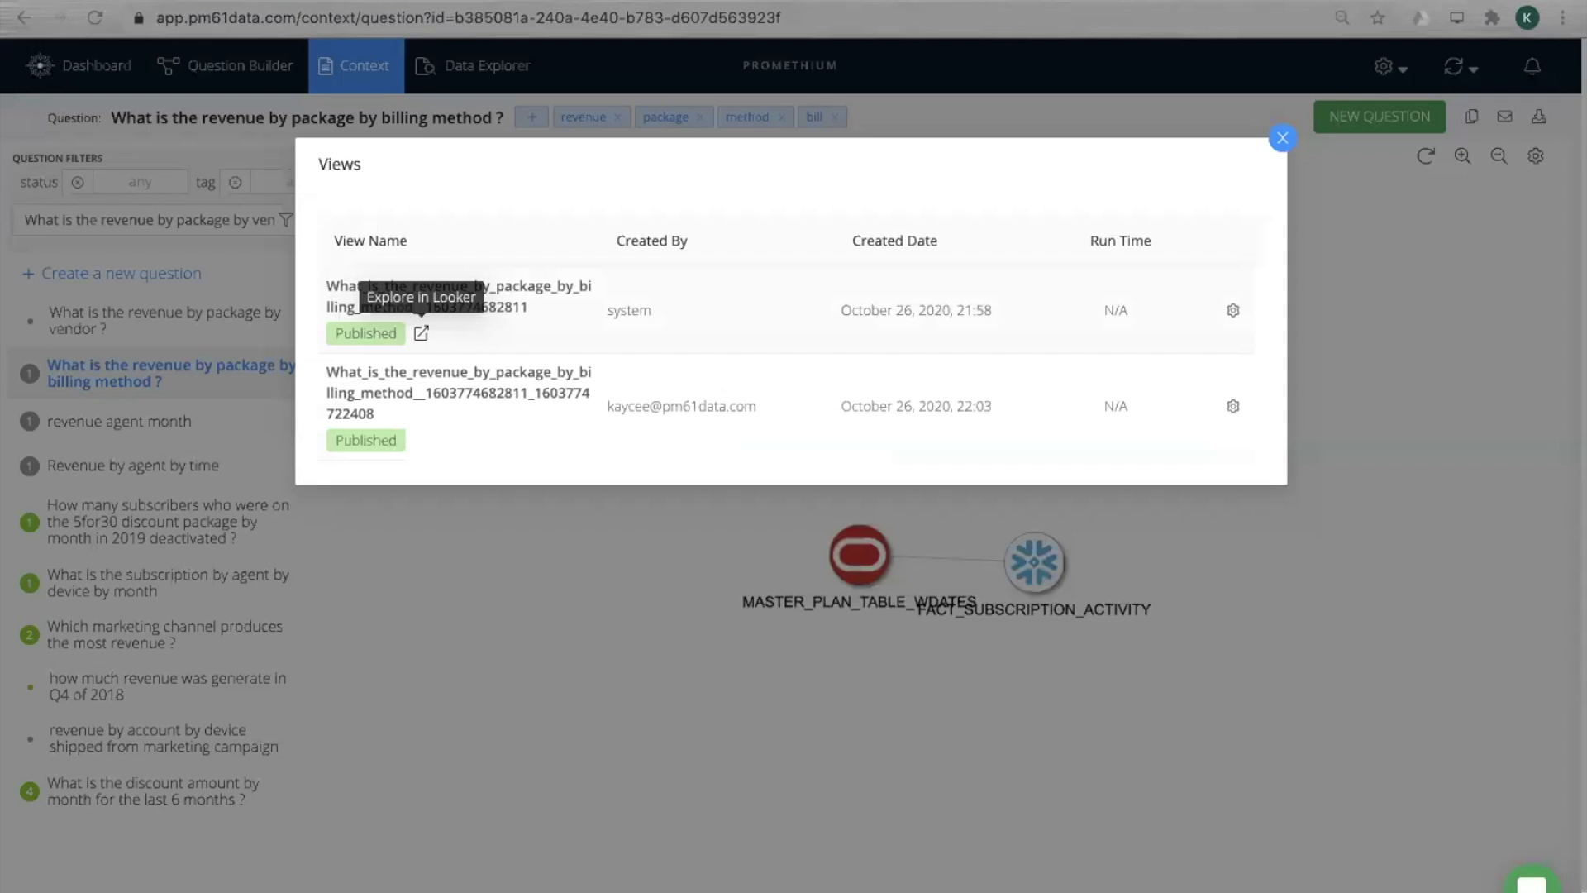
Switch back to Promethium, close the list of views and move the MASTER_PLAN_TABLE_WDATES node higher in the graph
click(1281, 139)
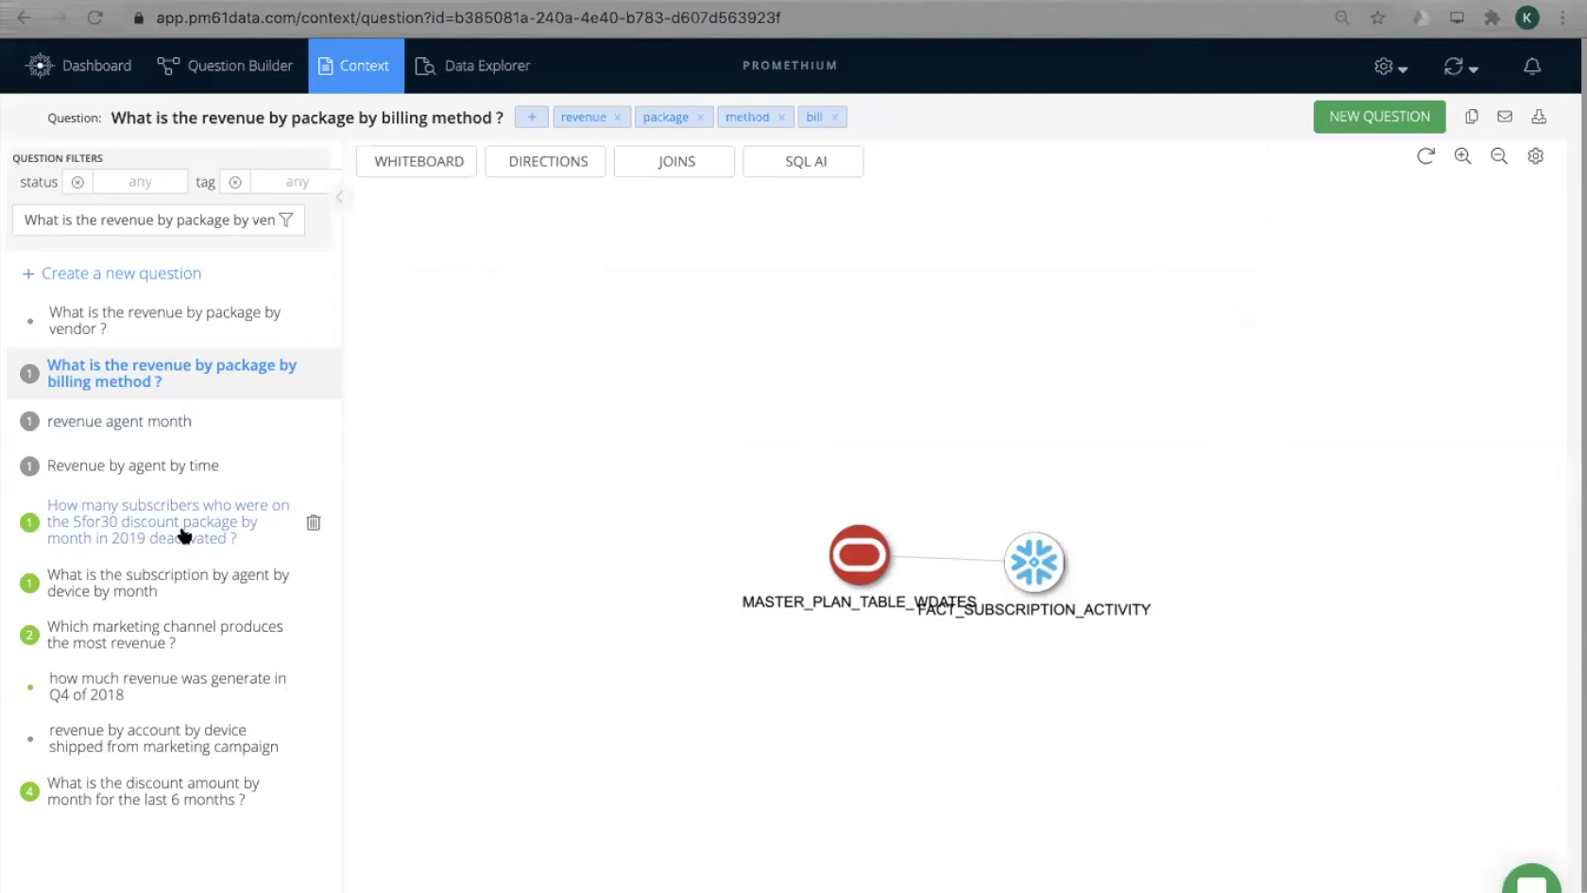
drag(858, 556, 863, 416)
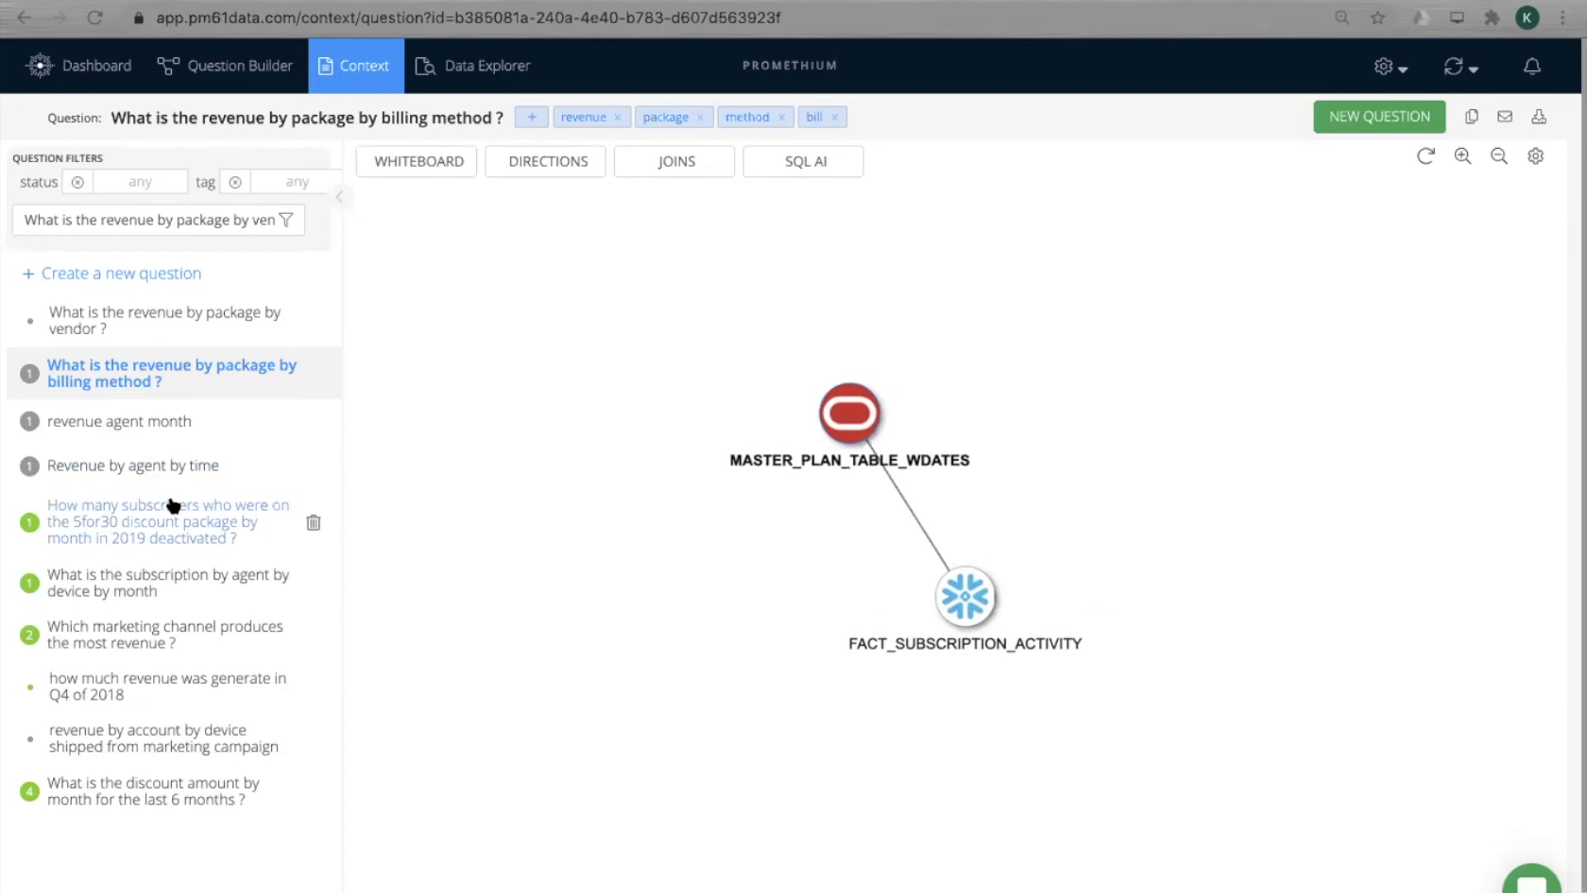
Clear the question name filter and open the question "What is the subscription by agent by device by month"
click(23, 212)
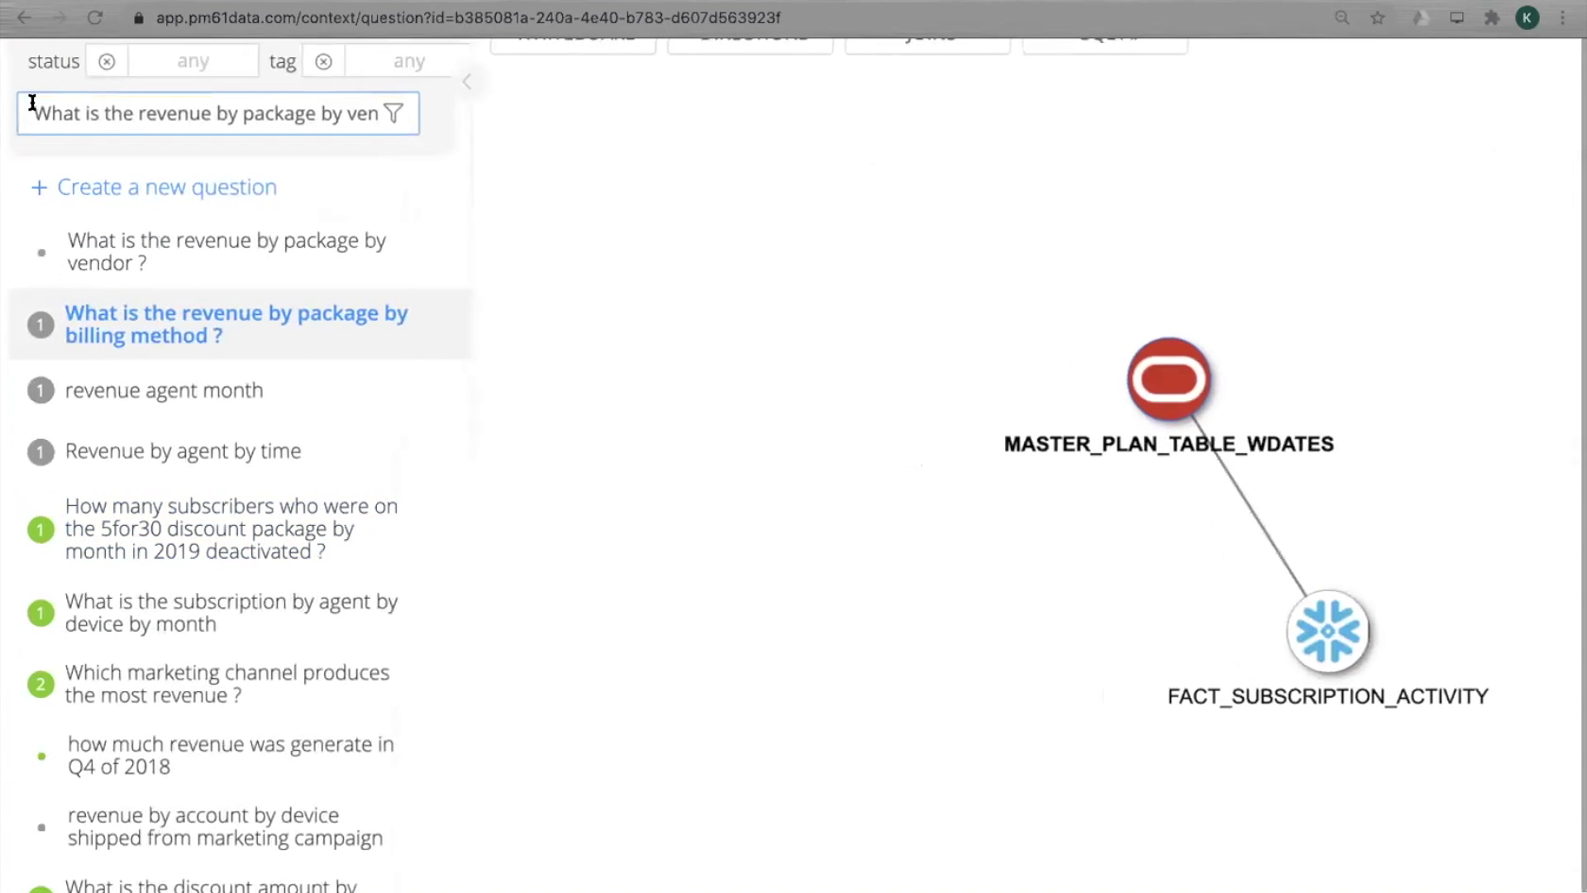
key(ctrl+a)
key(BackSpace)
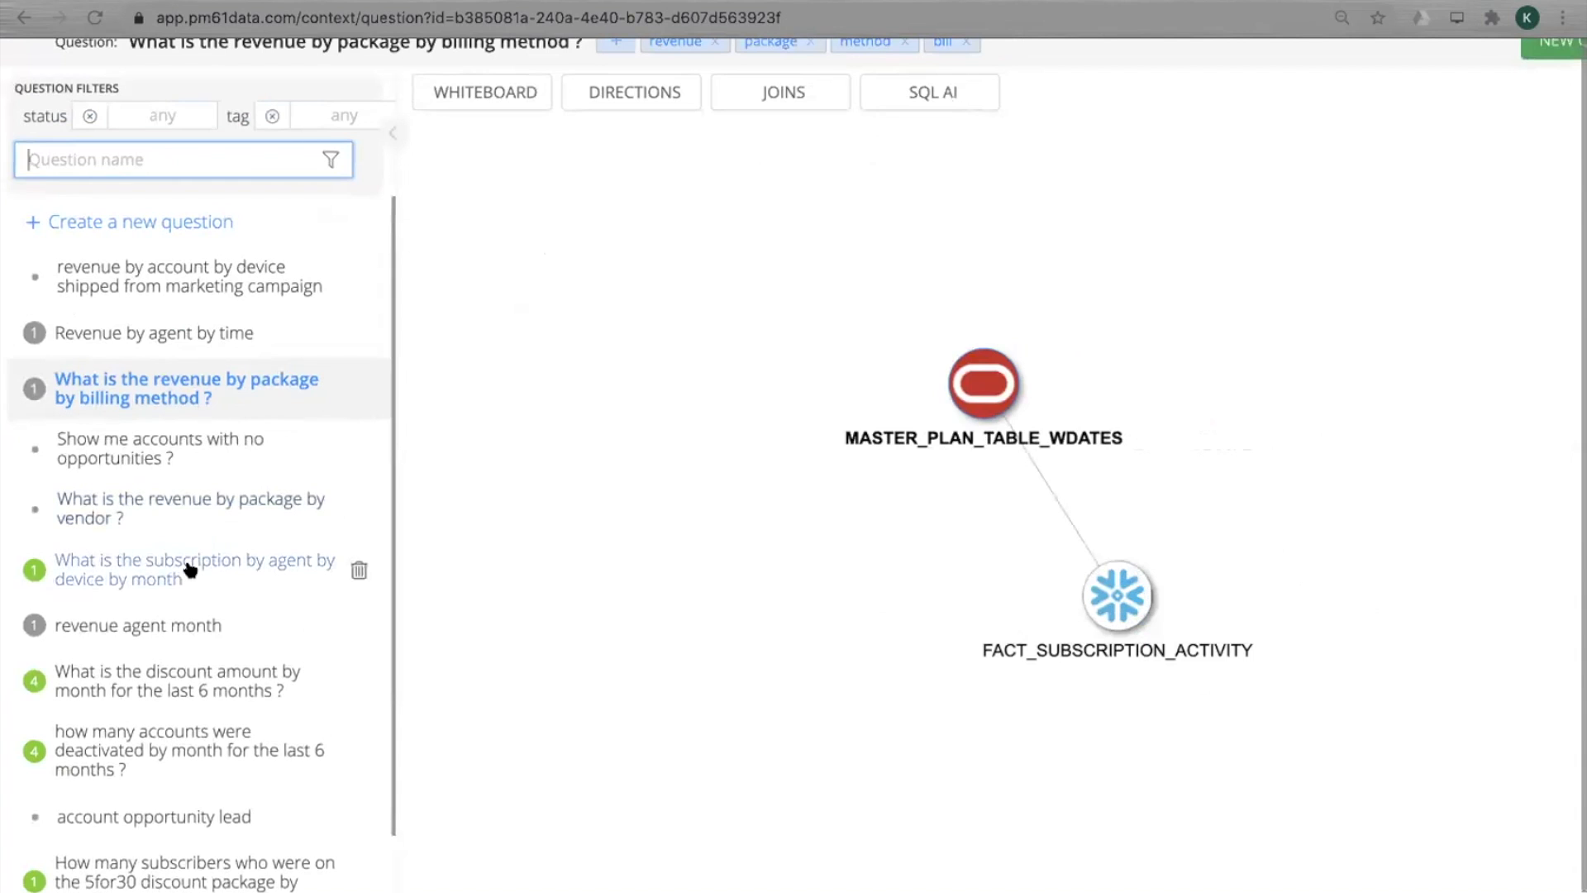
click(190, 569)
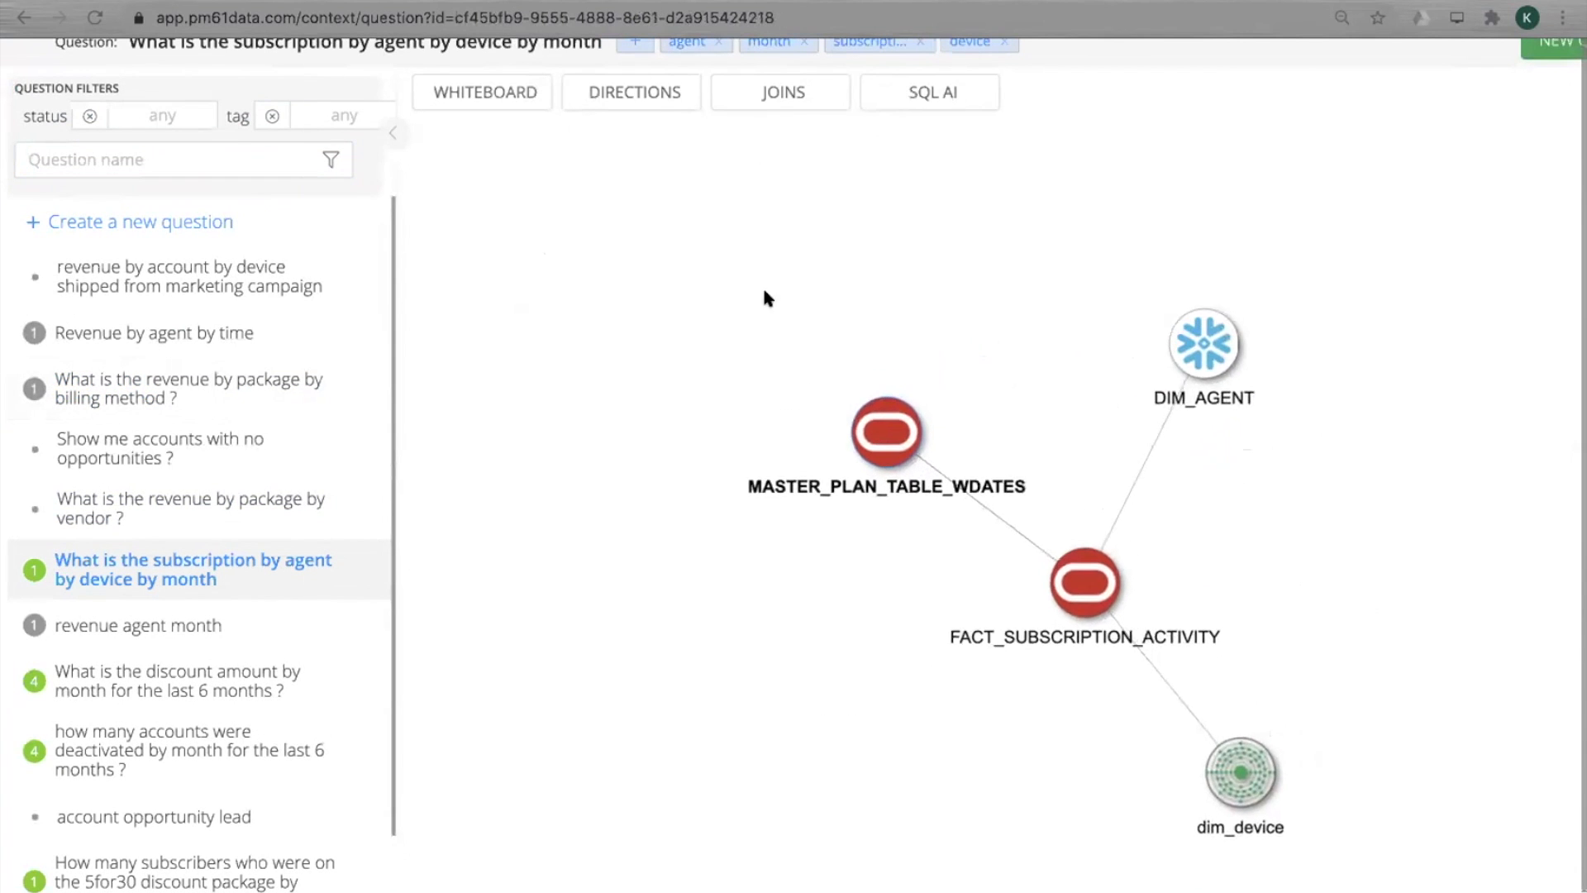
Display the directions for the subscription question to examine its source tables and left joins
click(501, 82)
click(602, 106)
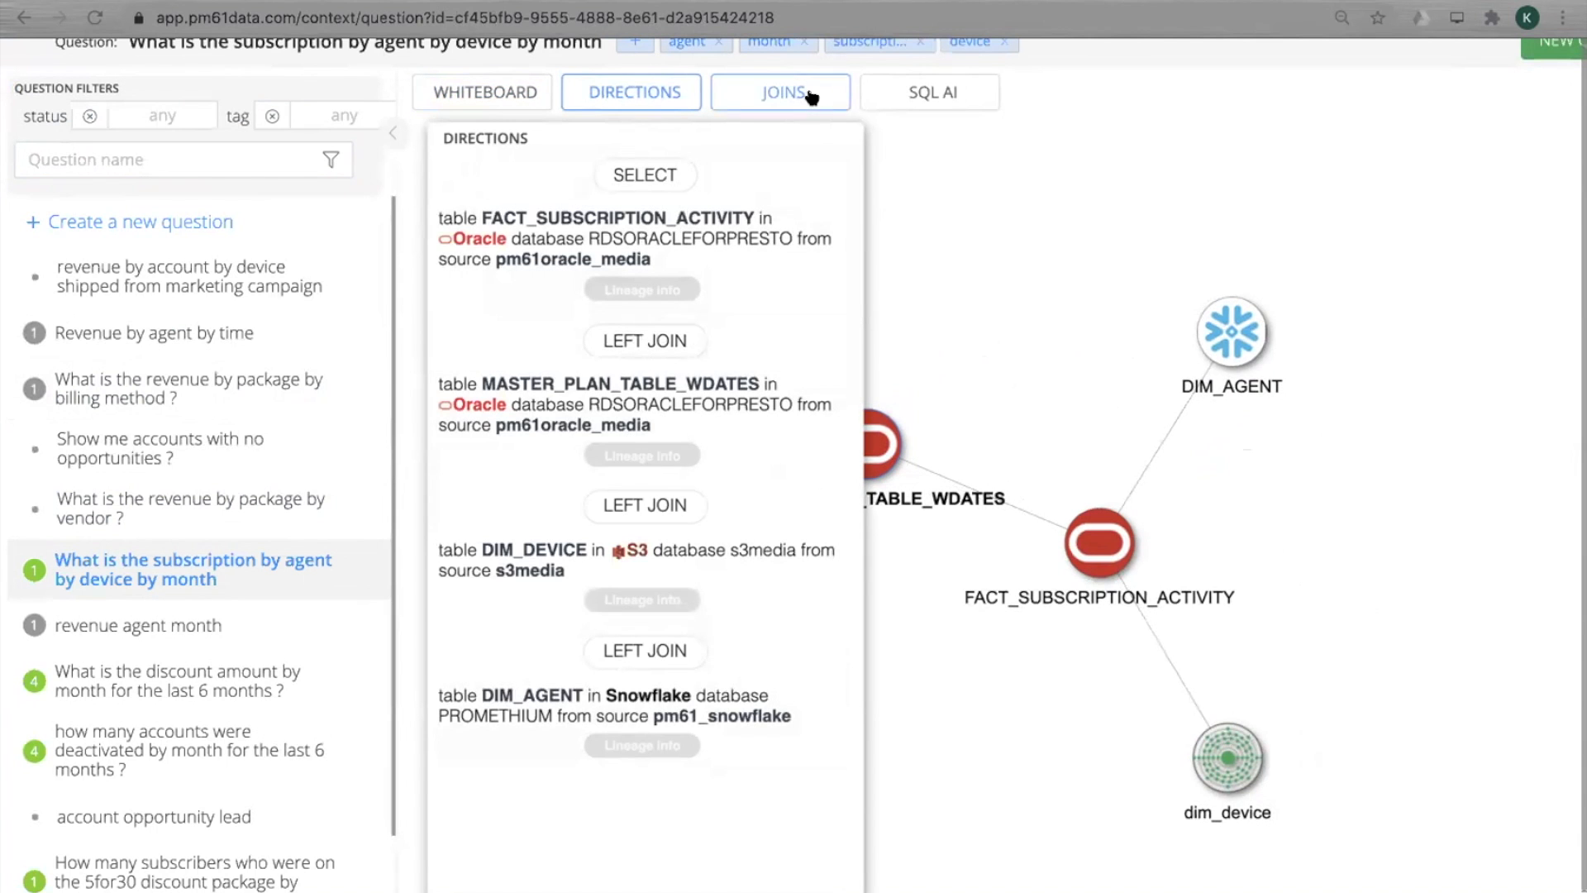
click(917, 93)
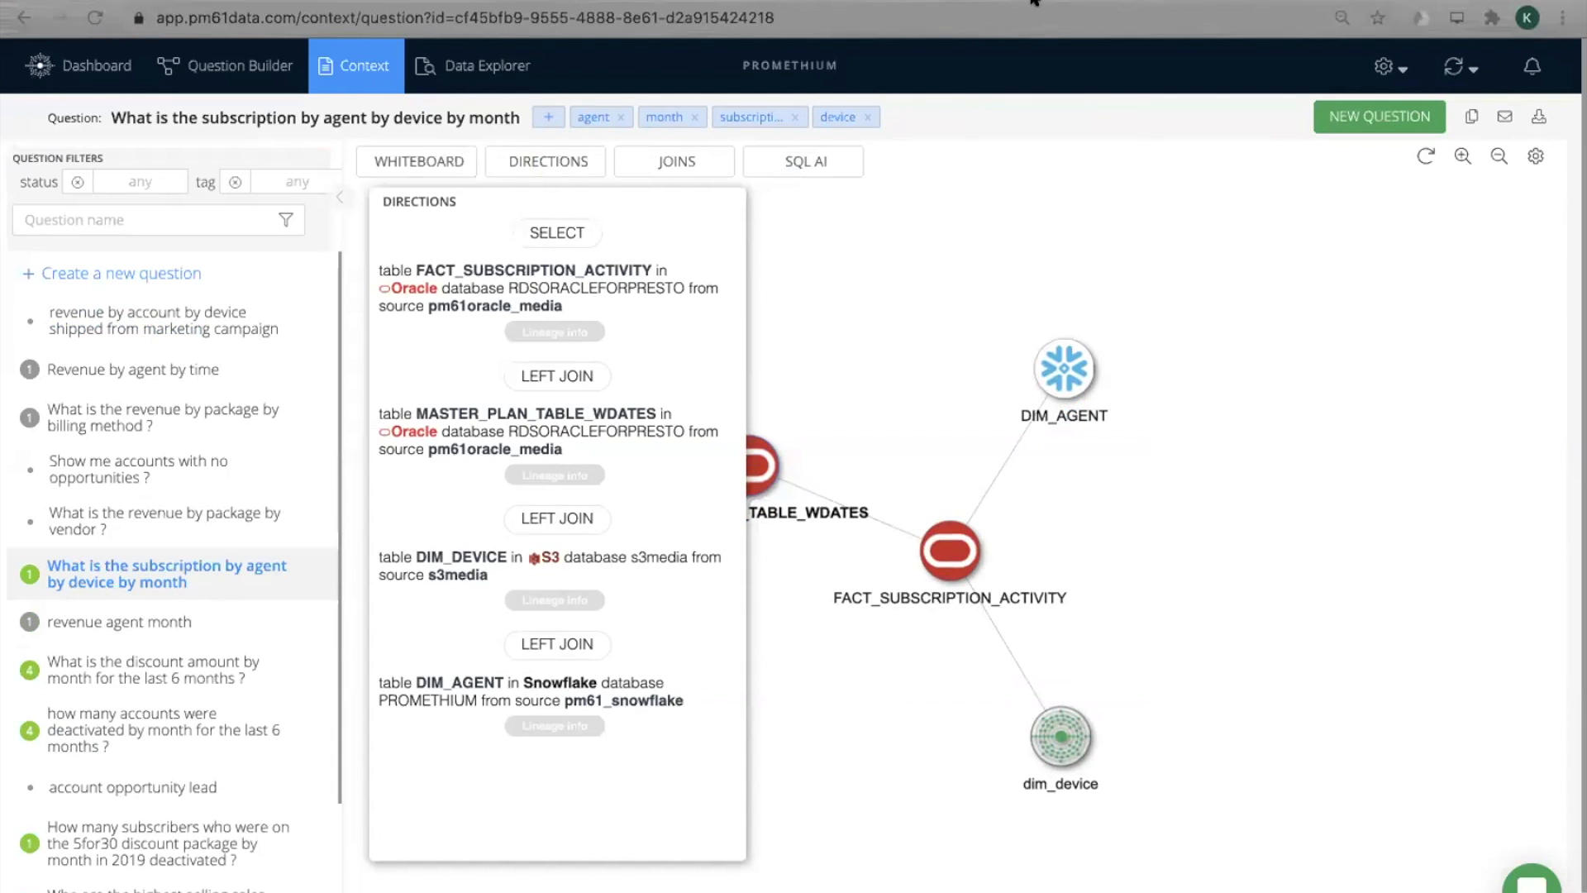
mouse_move(1314, 2)
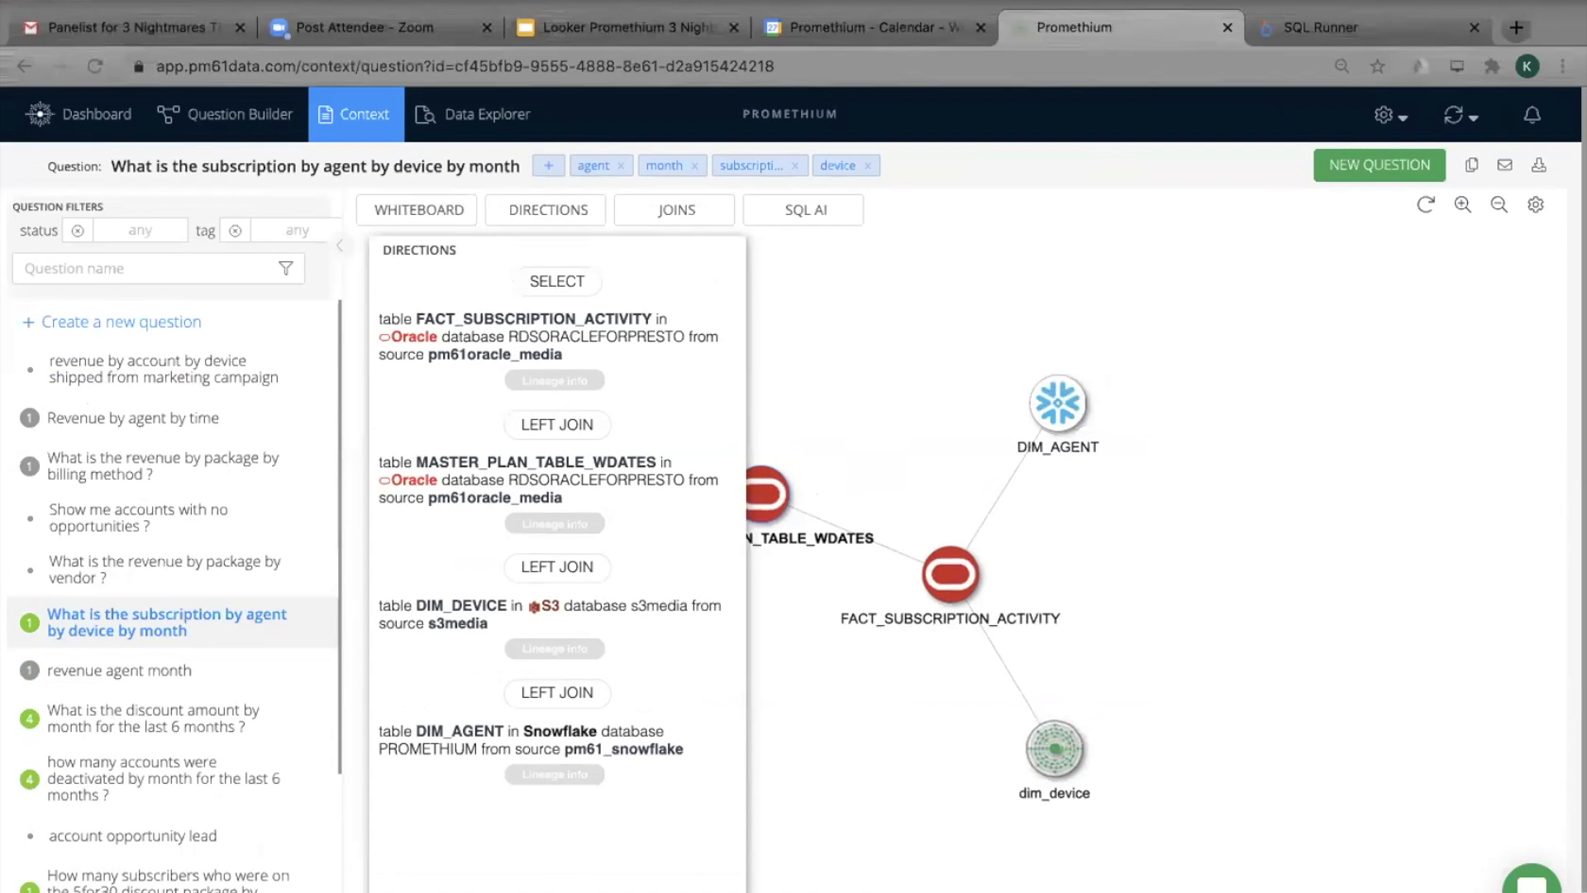